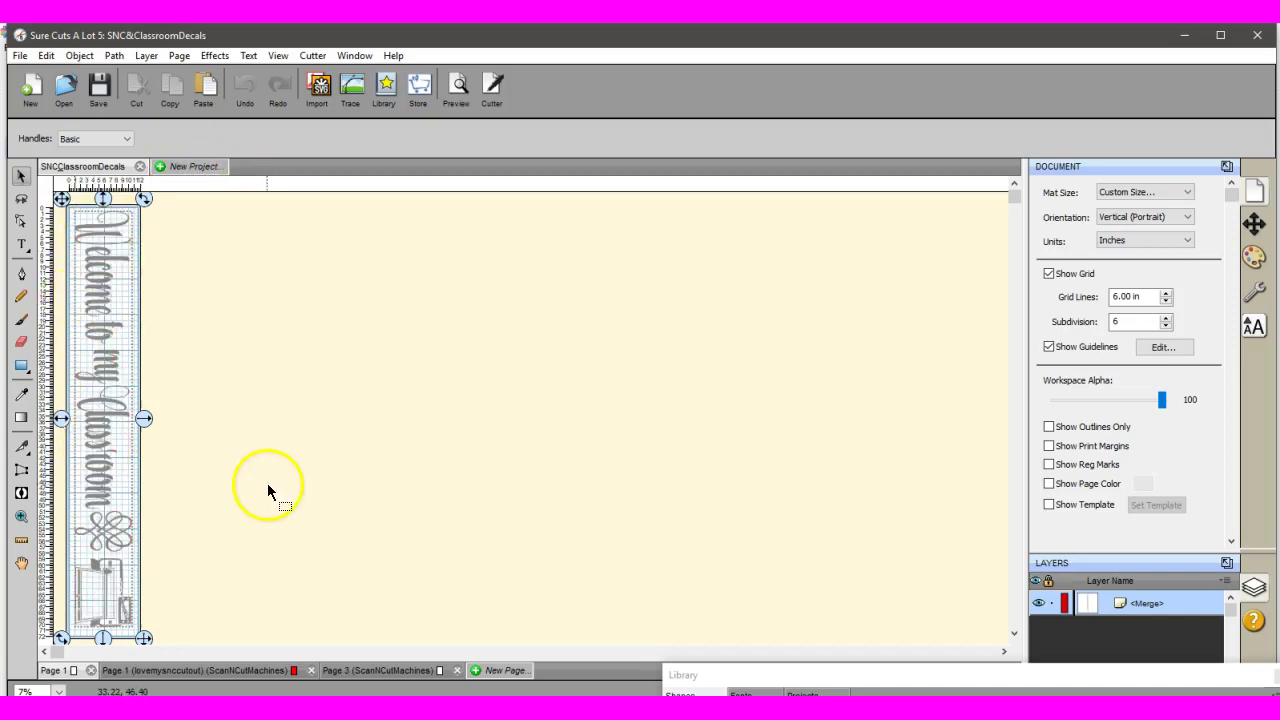
Add a new blank Page 4 and give it the 12SNC (11.65 x 11.73) mat.
{"action": "left_click", "coordinate": [505, 671]}
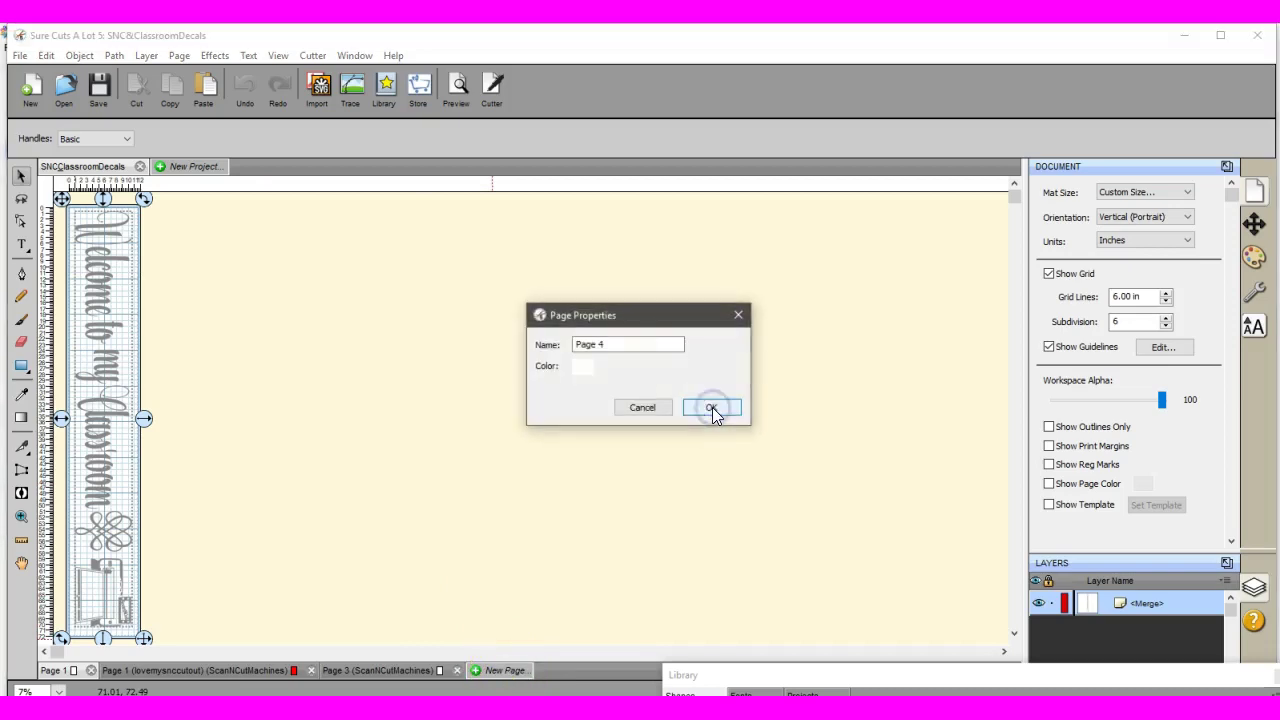
{"action": "left_click", "coordinate": [712, 407]}
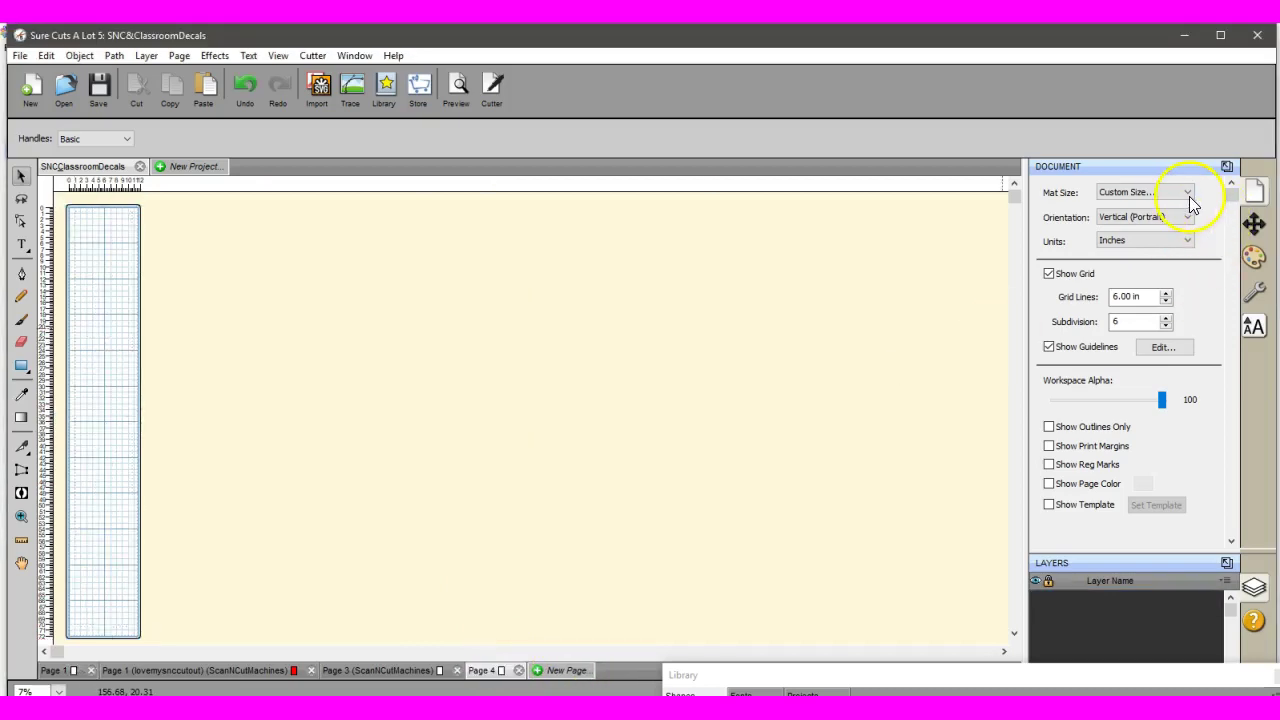
{"action": "left_click", "coordinate": [1188, 194]}
{"action": "left_click", "coordinate": [1180, 270]}
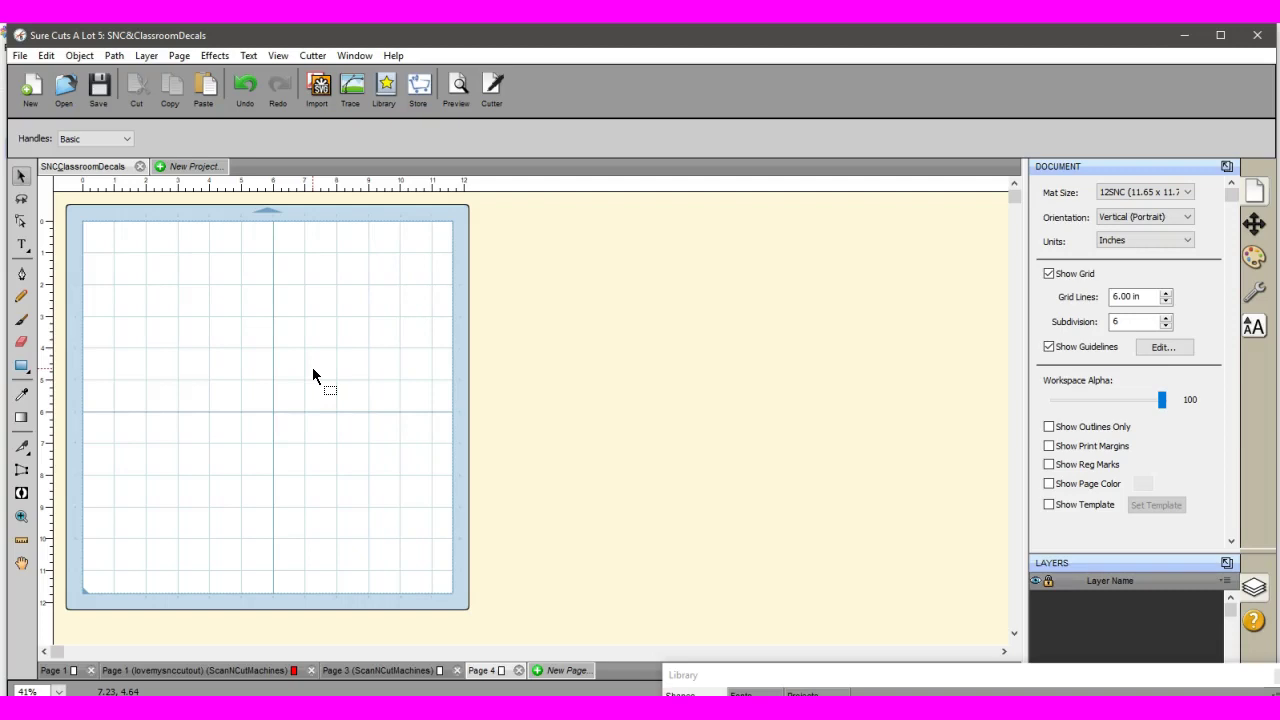
{"action": "left_click", "coordinate": [1153, 193]}
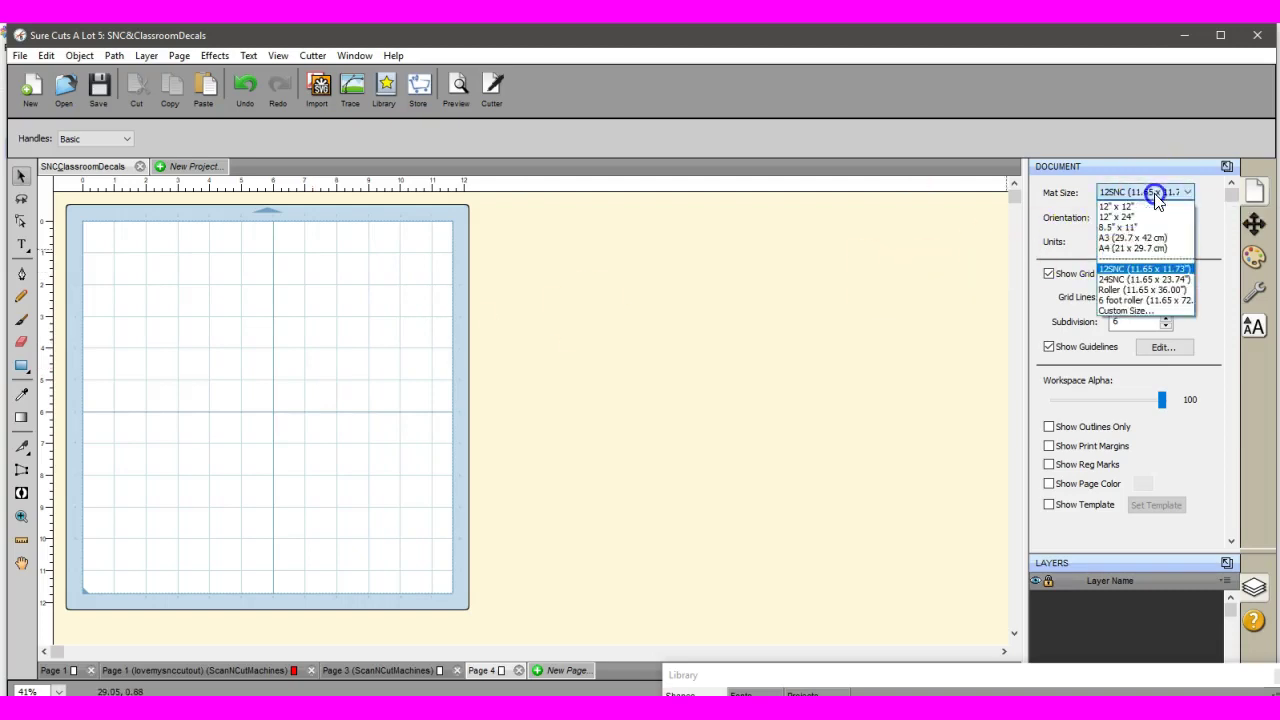
Start a custom mat size with a 72.00 height and Save Preset ticked.
{"action": "left_click", "coordinate": [1140, 311]}
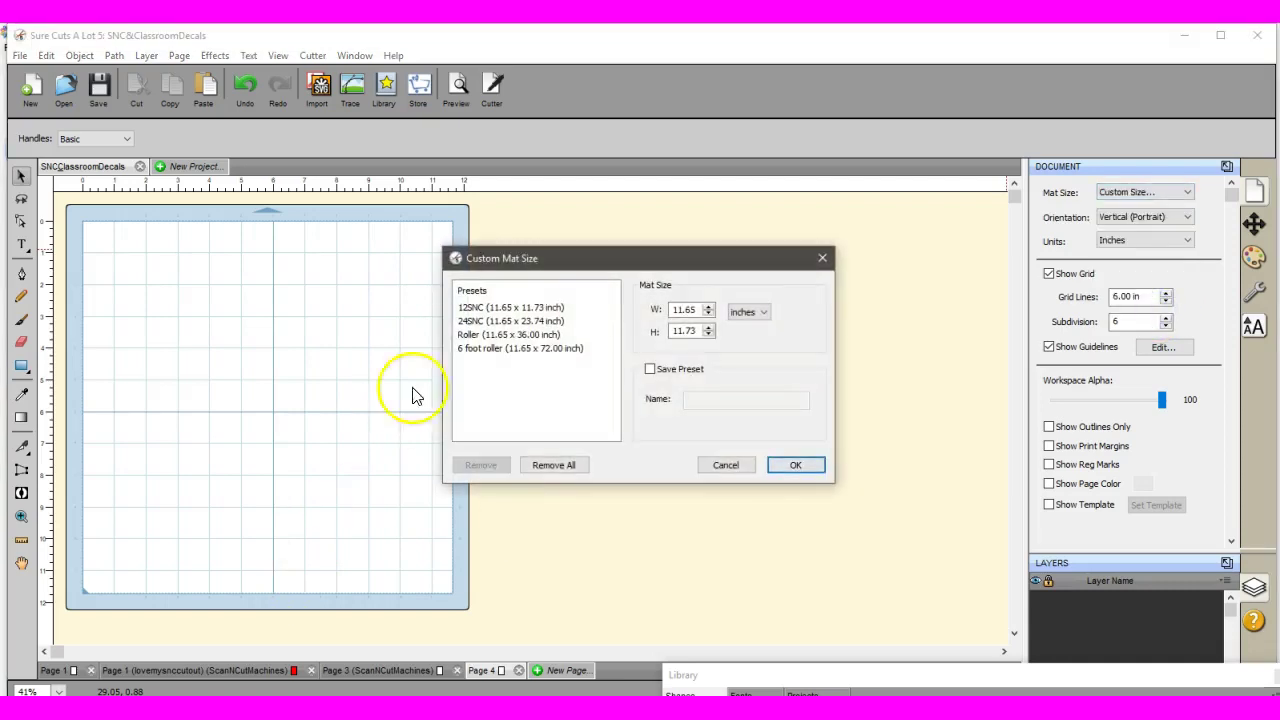
{"action": "left_click", "coordinate": [693, 336]}
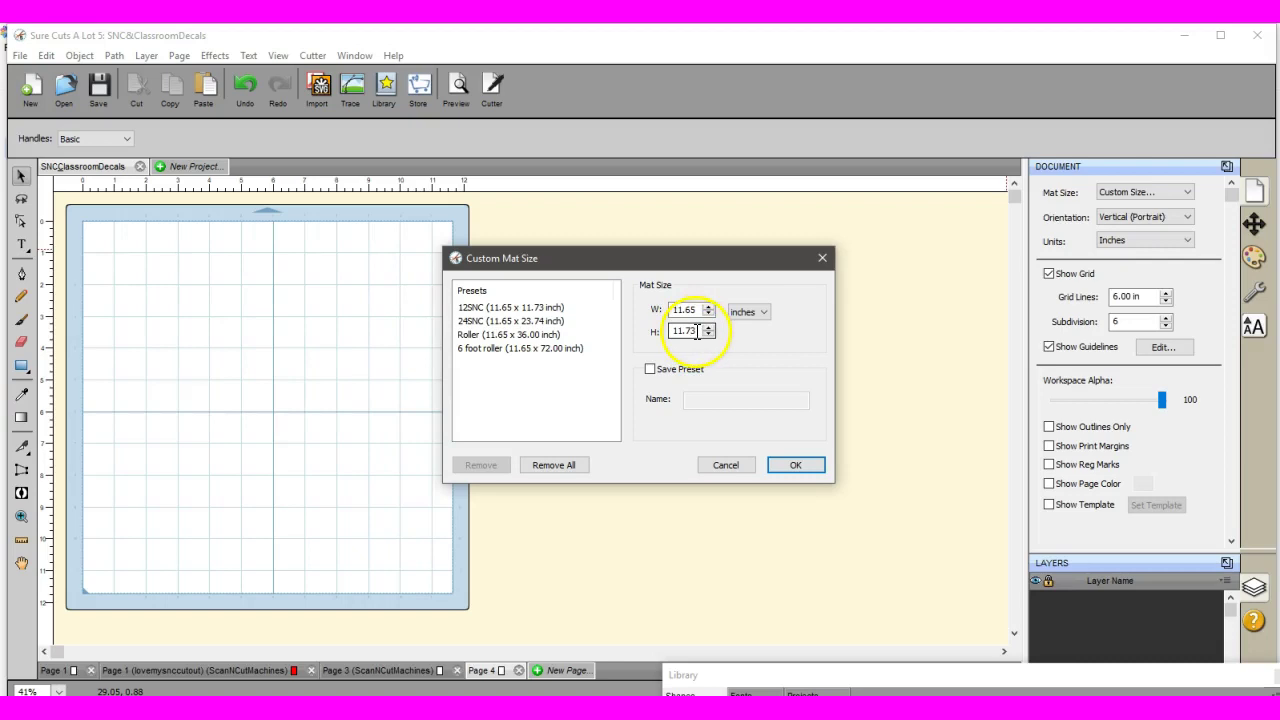
{"action": "left_click_drag", "start_coordinate": [697, 333], "coordinate": [655, 335]}
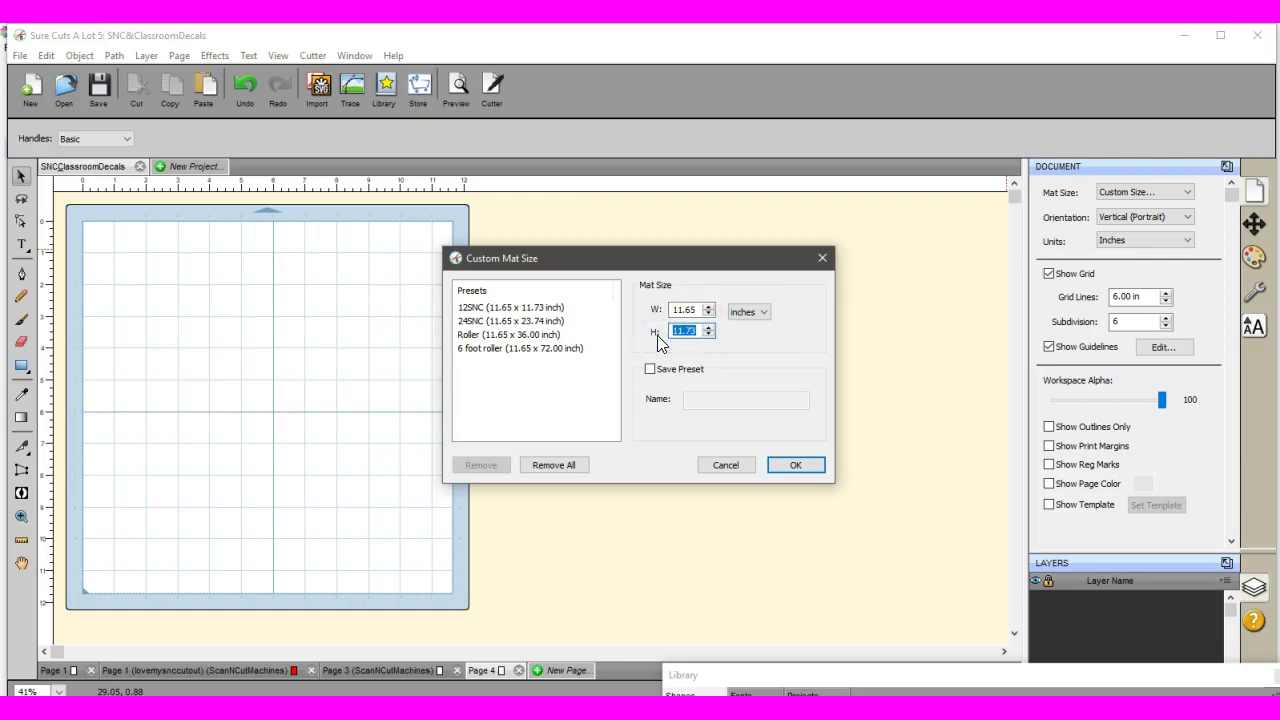
{"action": "type", "text": "72.00"}
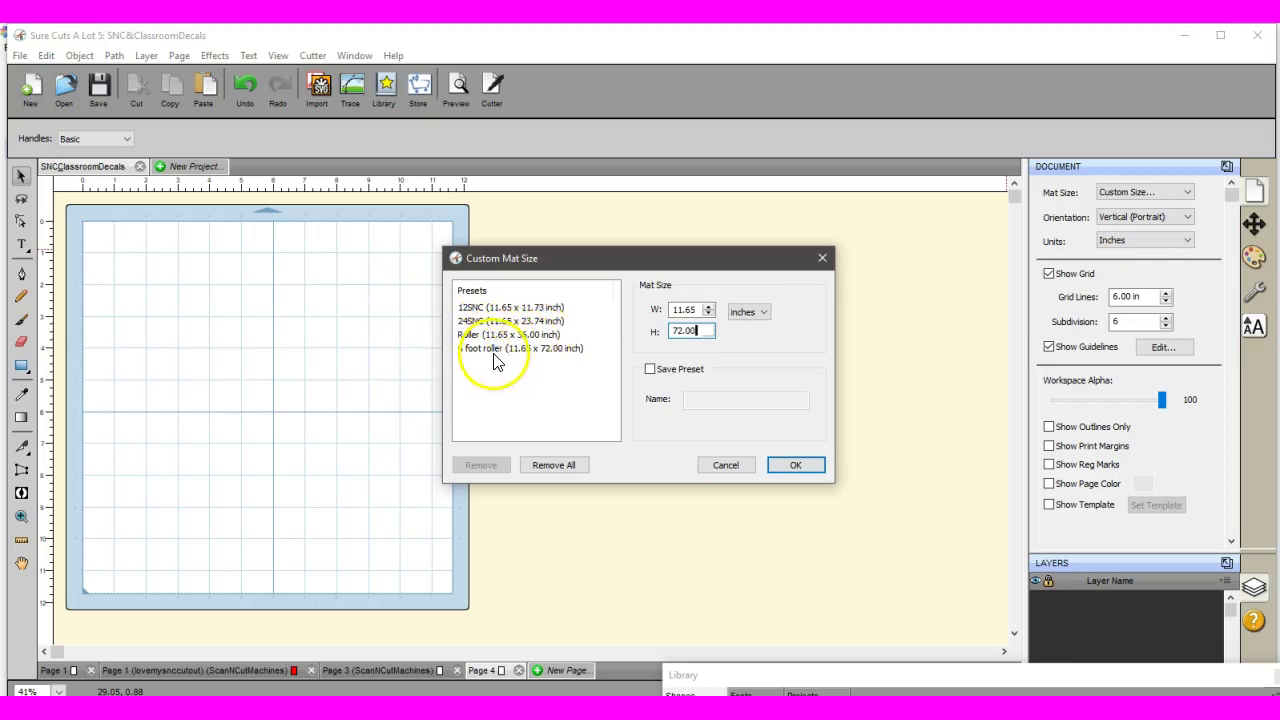
{"action": "left_click", "coordinate": [648, 370]}
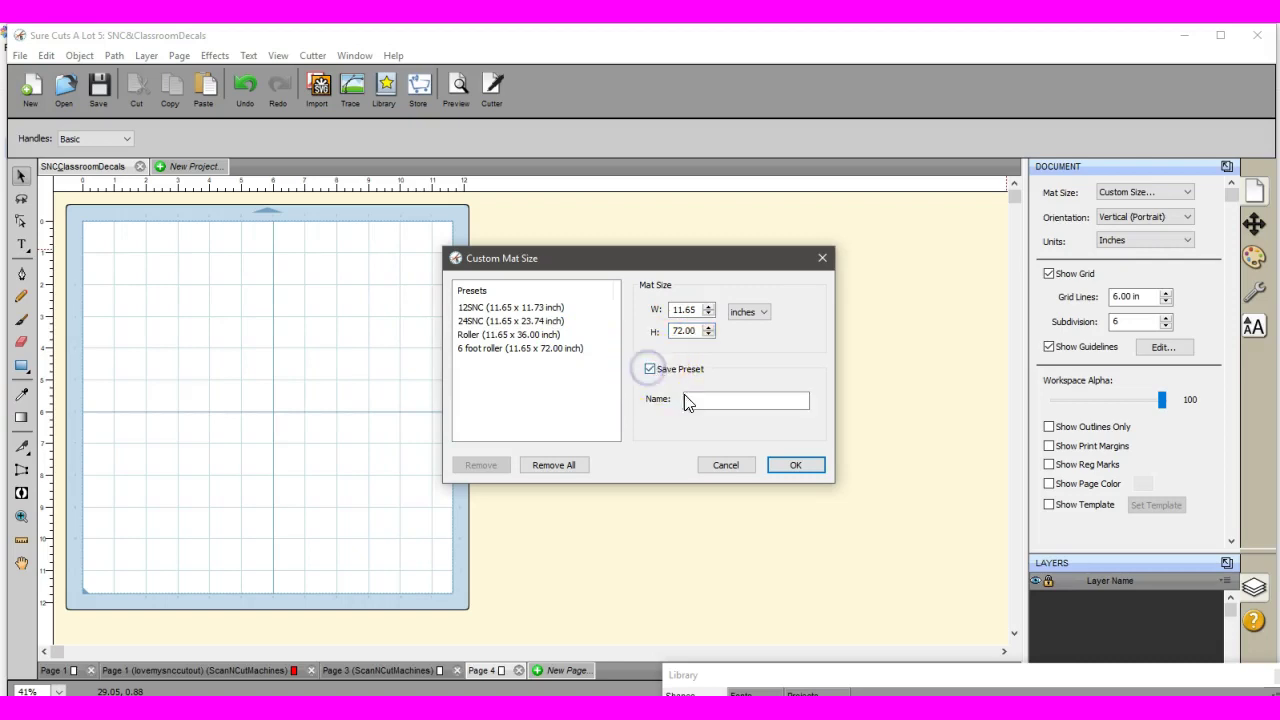
{"action": "left_click", "coordinate": [693, 400]}
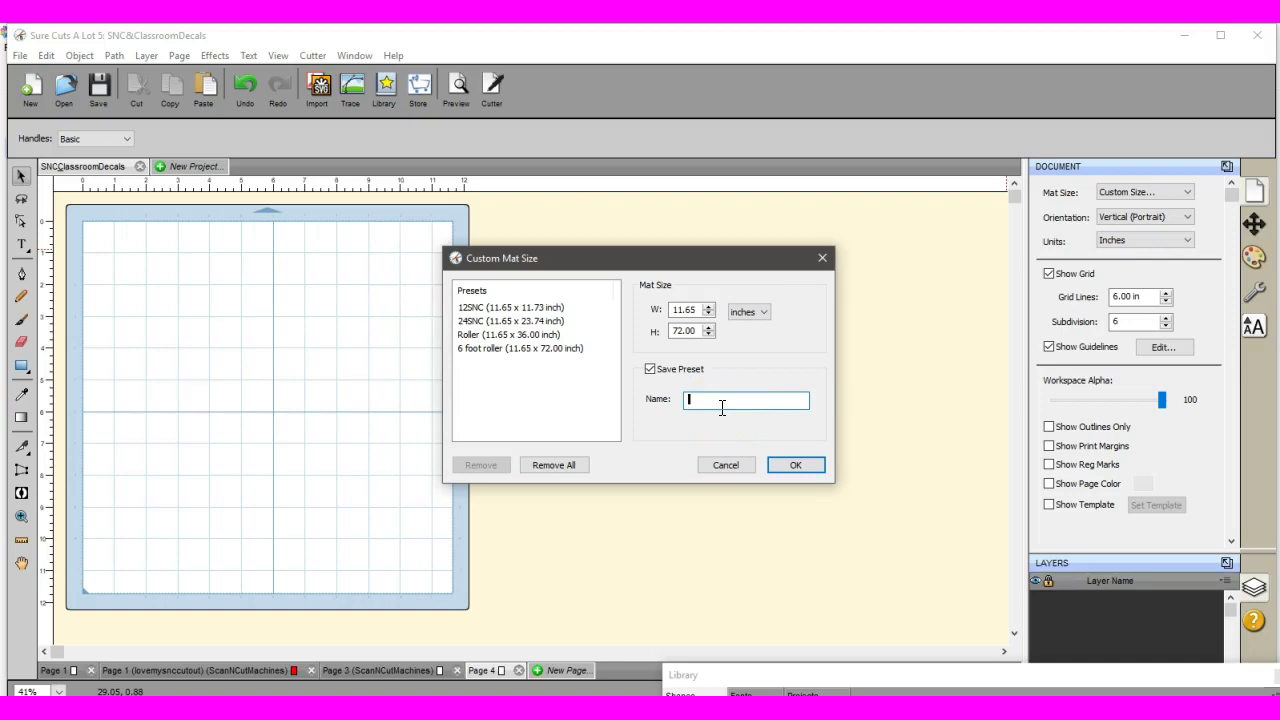
Base the mat on the Roller preset, change height to 36, and save as '3 foot roller'.
{"action": "left_click", "coordinate": [474, 336]}
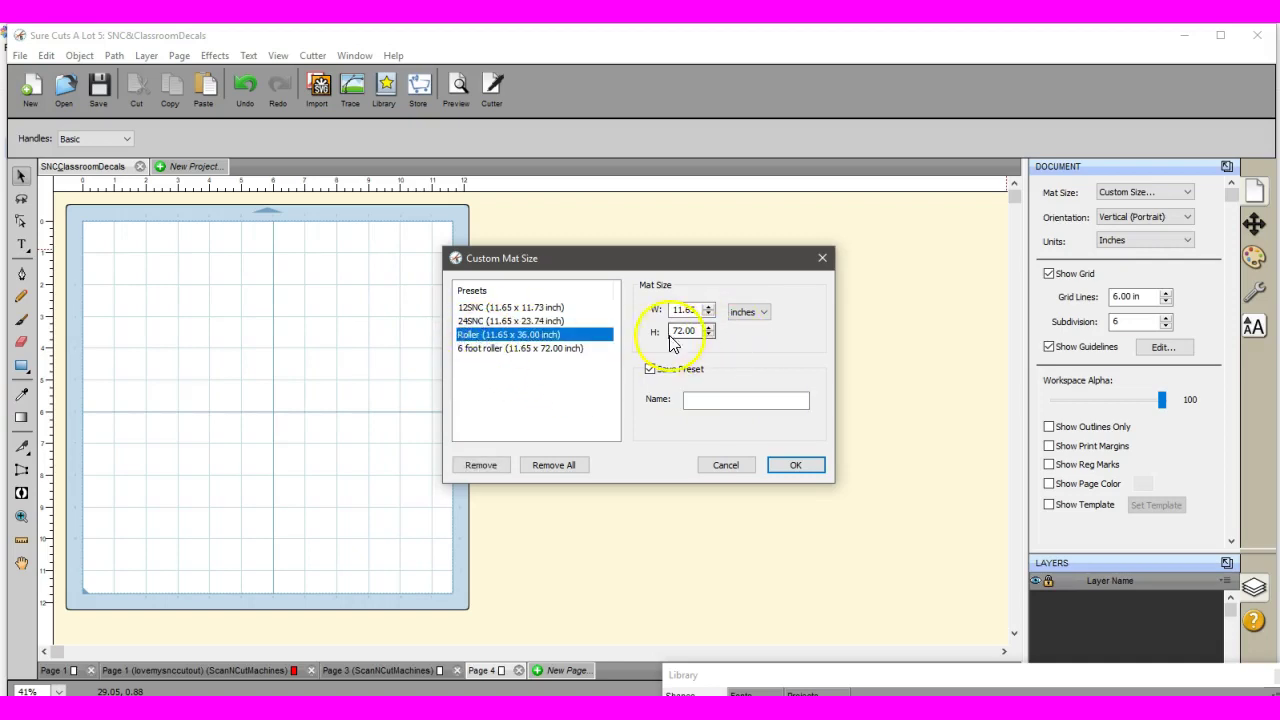
{"action": "left_click_drag", "start_coordinate": [682, 331], "coordinate": [668, 337]}
{"action": "type", "text": "36"}
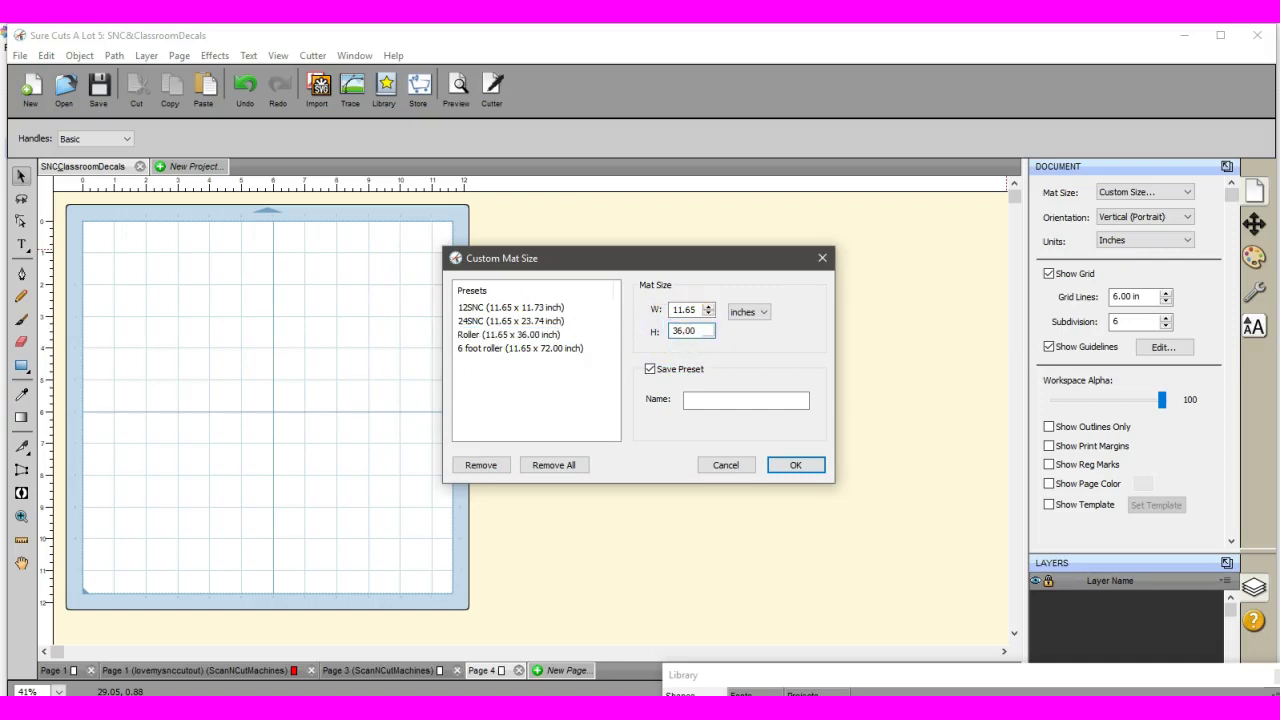
{"action": "left_click", "coordinate": [690, 400]}
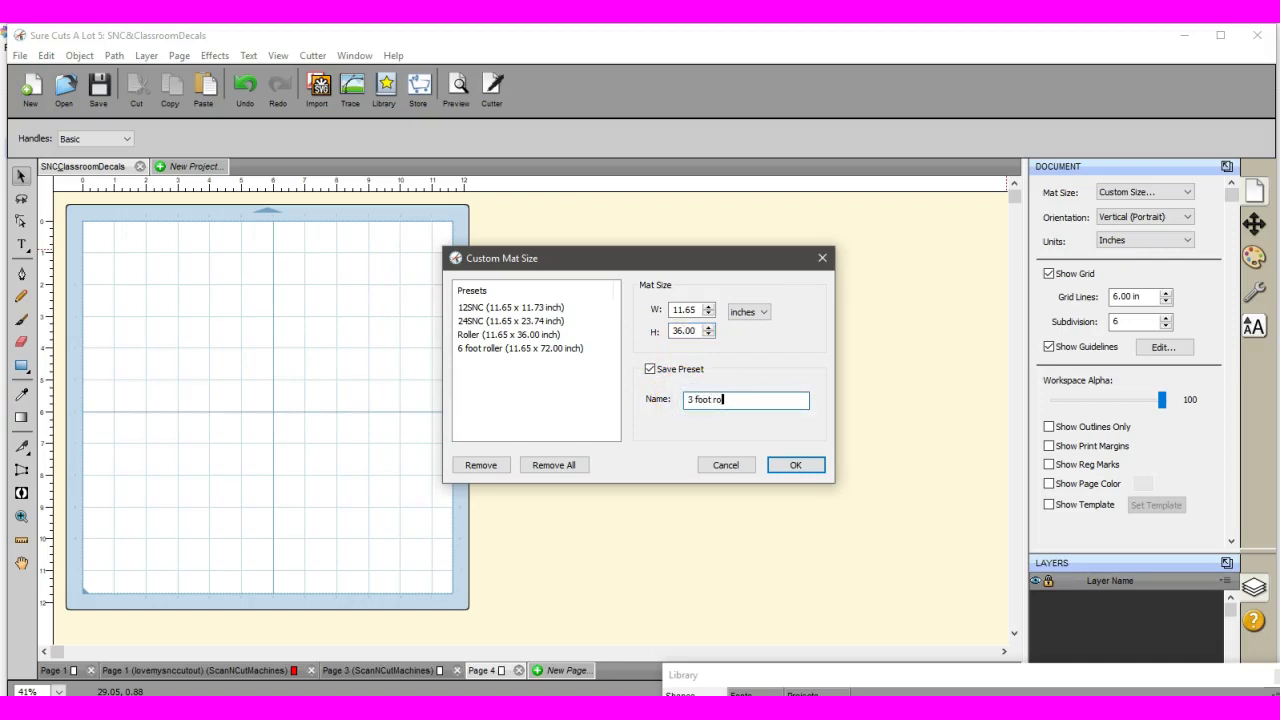
{"action": "type", "text": "3 foot roller"}
{"action": "left_click", "coordinate": [795, 465]}
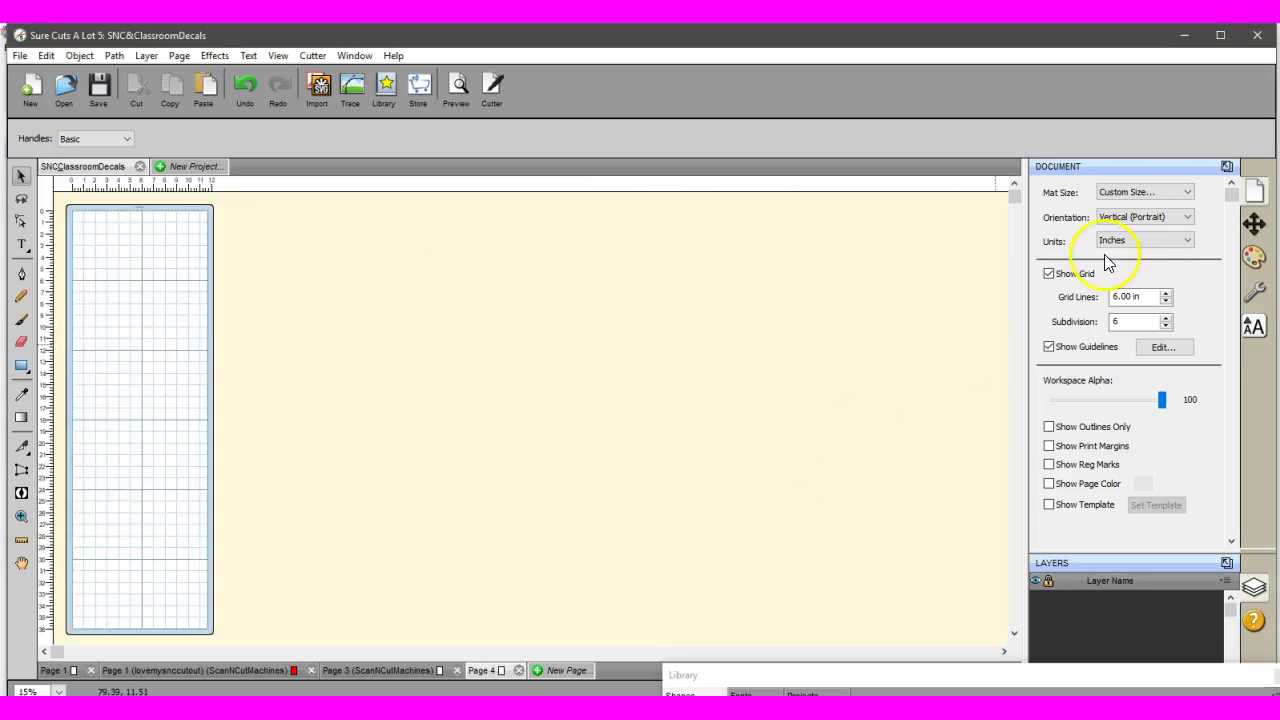
Delete the duplicate Roller (11.65 x 36) preset from the custom mat size presets.
{"action": "left_click", "coordinate": [1186, 192]}
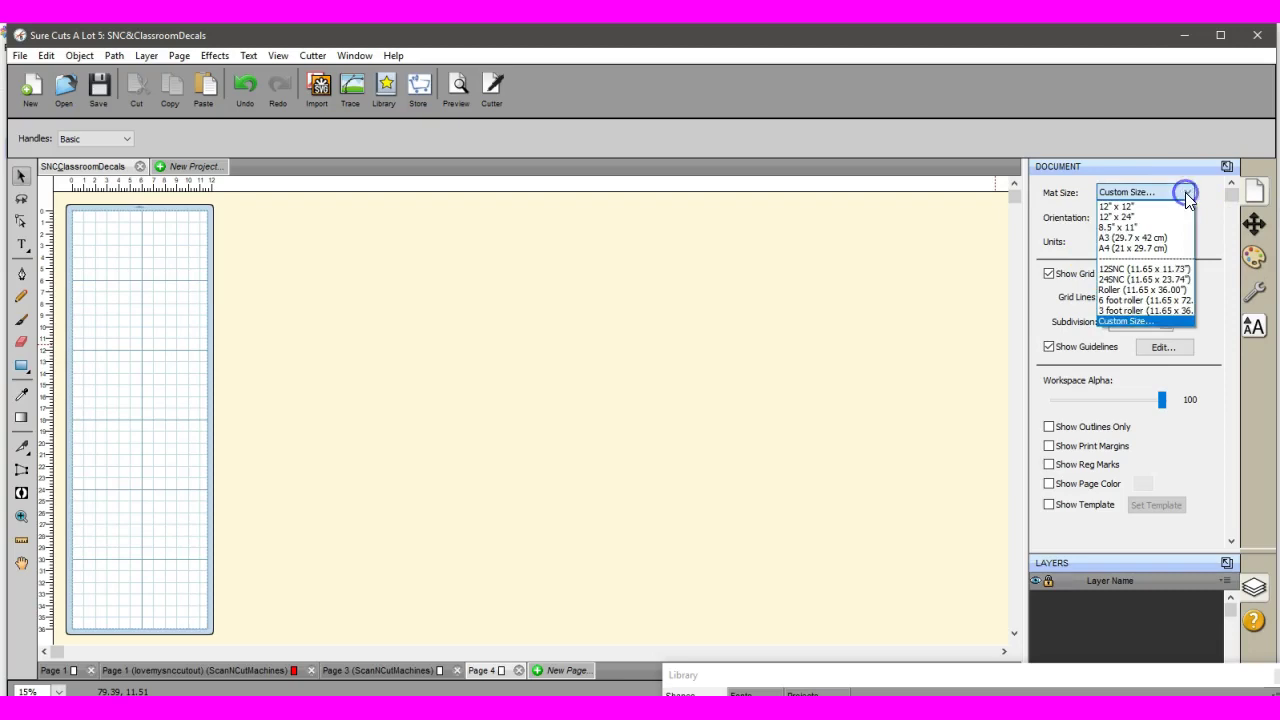
{"action": "left_click", "coordinate": [1163, 318]}
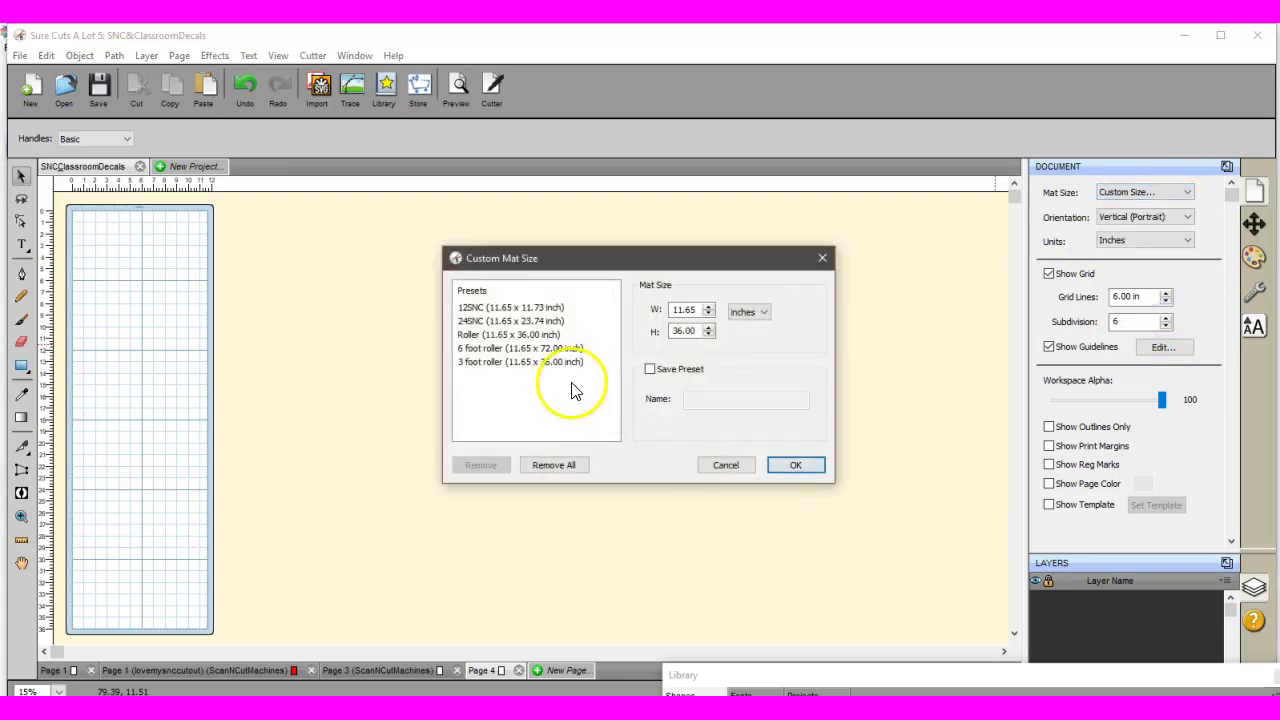
{"action": "left_click", "coordinate": [527, 336]}
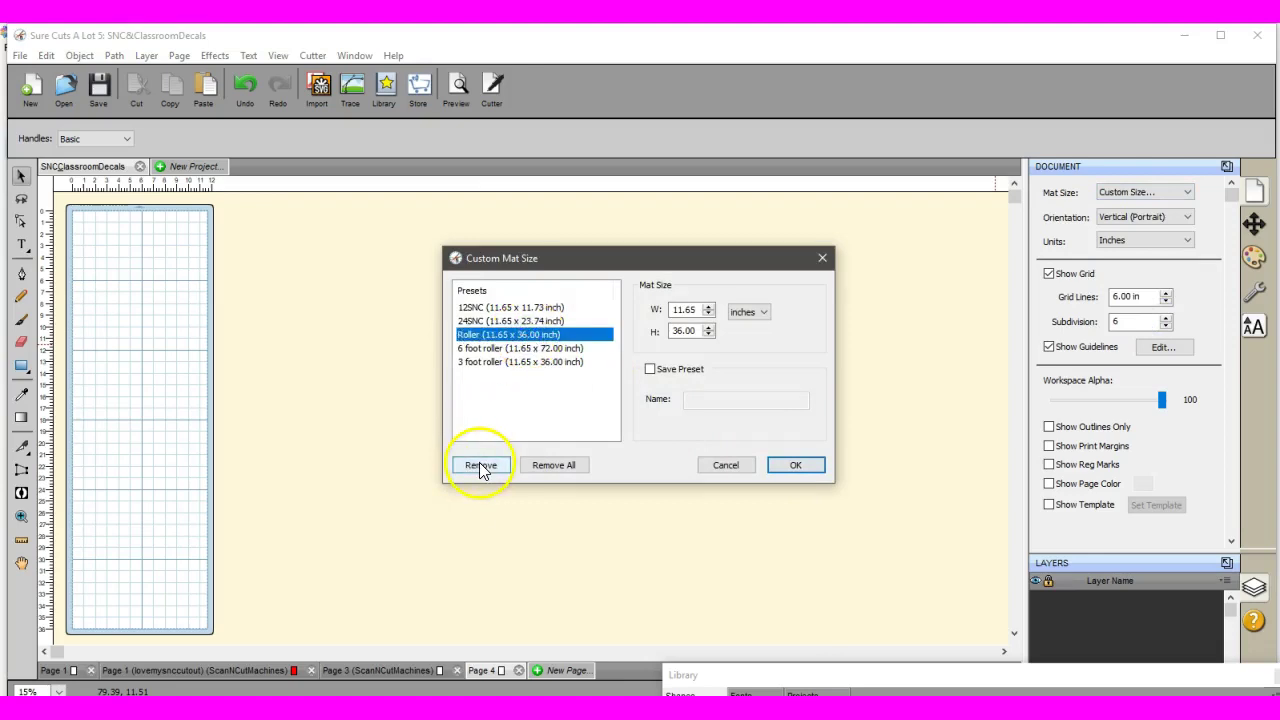
{"action": "left_click", "coordinate": [479, 465]}
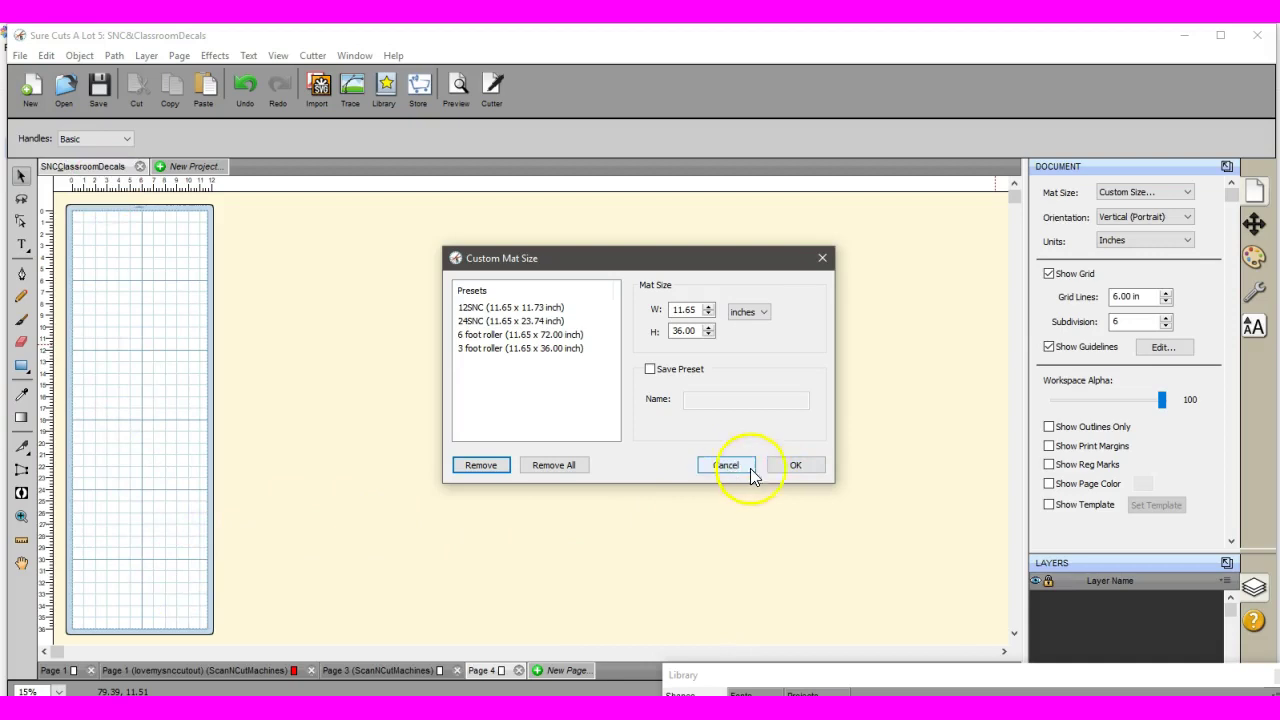
{"action": "left_click", "coordinate": [784, 467]}
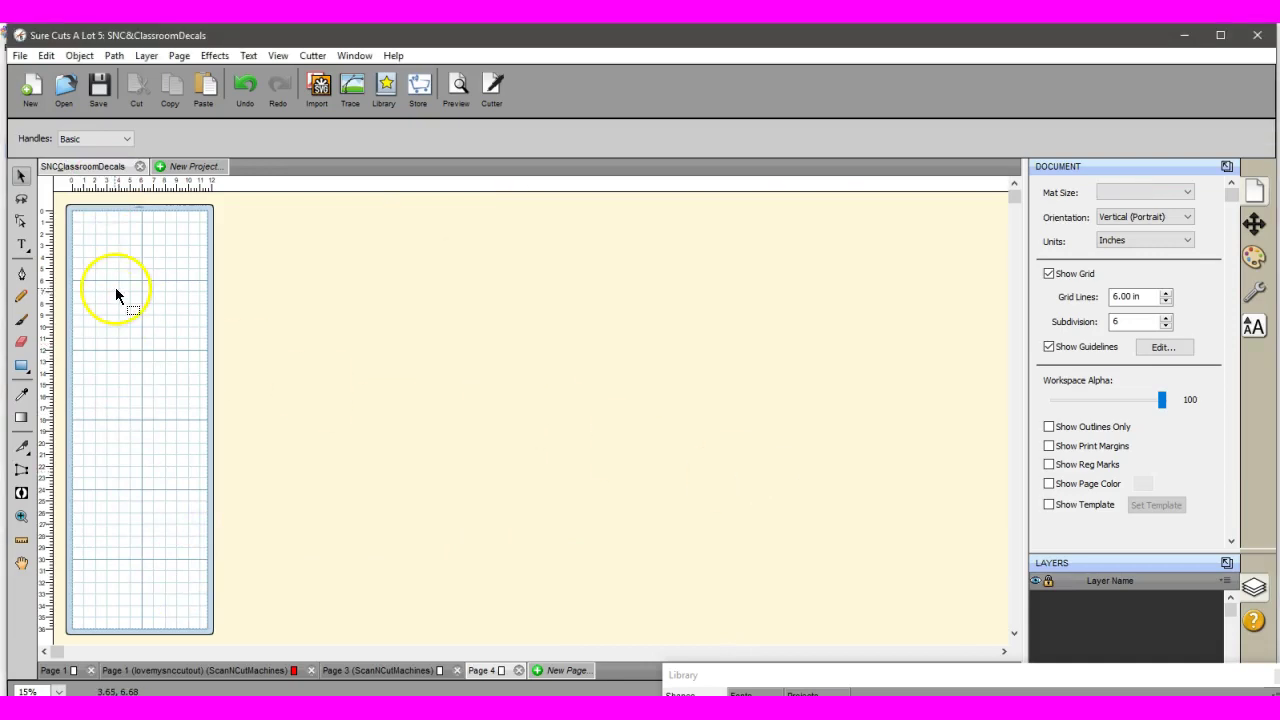
Switch to Page 1 and place the Welcome design on the 6 foot roller (11.65 x 72) mat.
{"action": "left_click", "coordinate": [77, 675]}
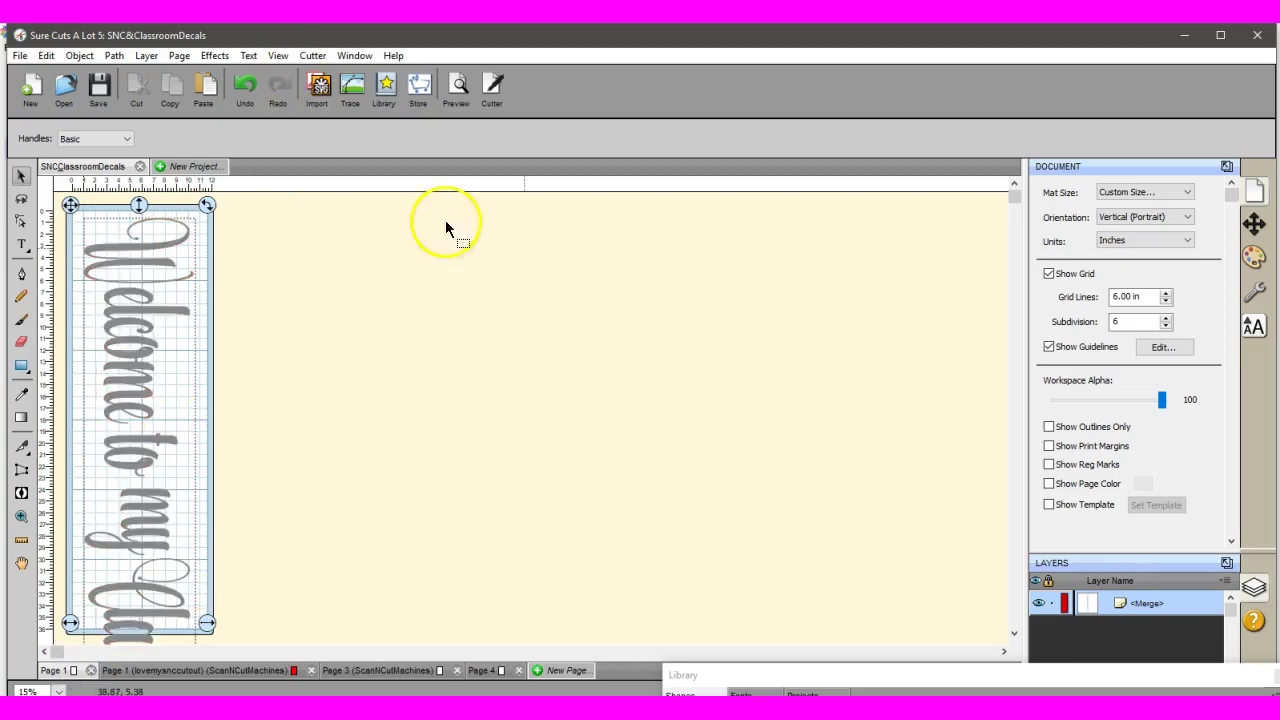
{"action": "left_click", "coordinate": [1177, 195]}
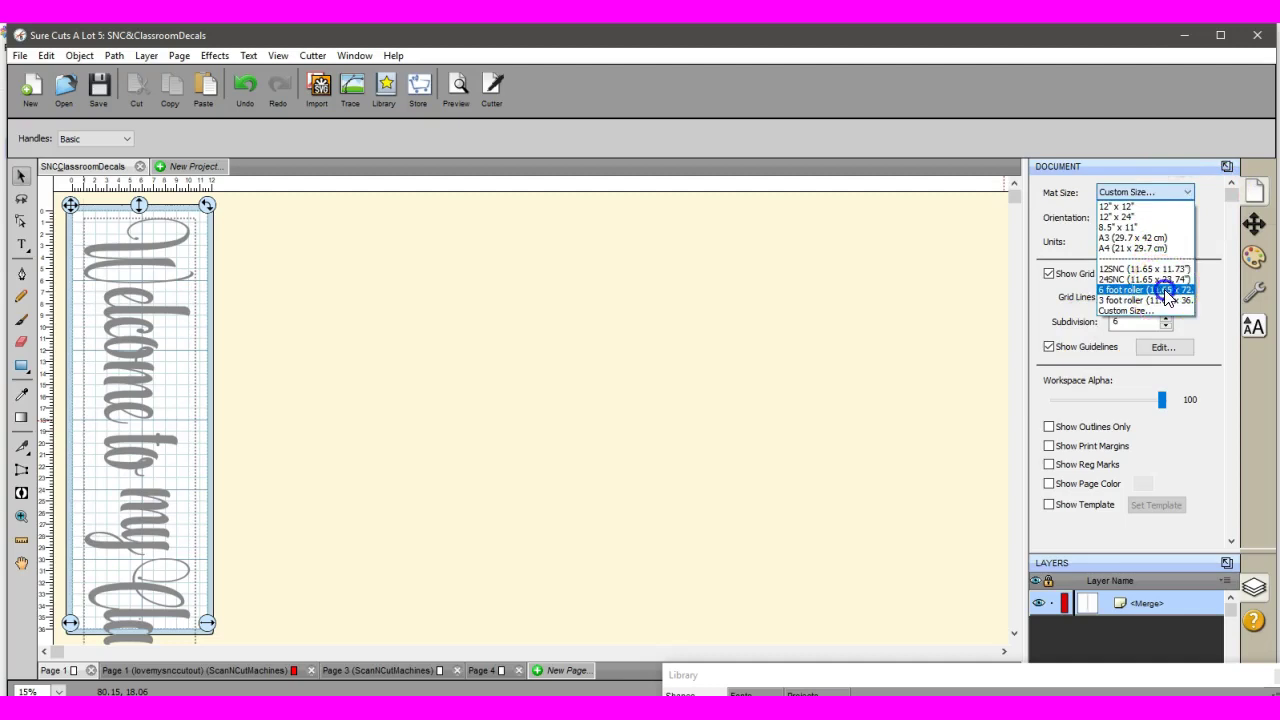
{"action": "left_click", "coordinate": [1164, 291]}
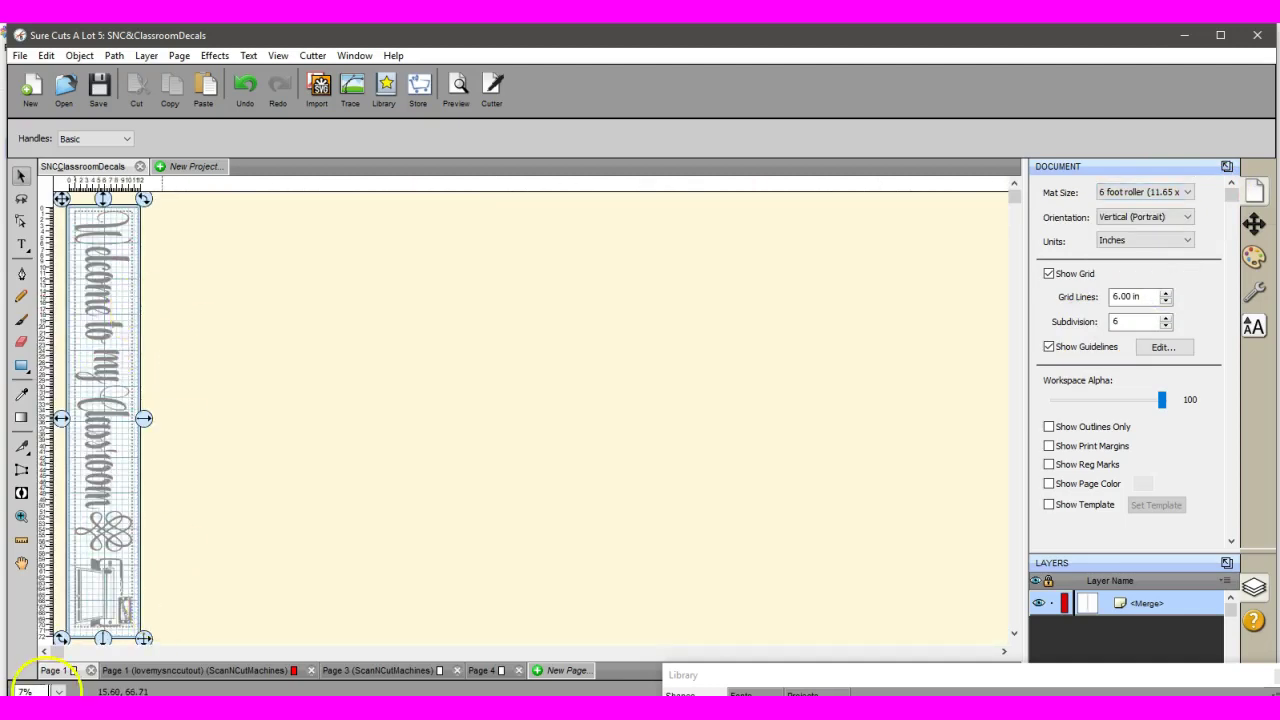
{"action": "left_click", "coordinate": [59, 691]}
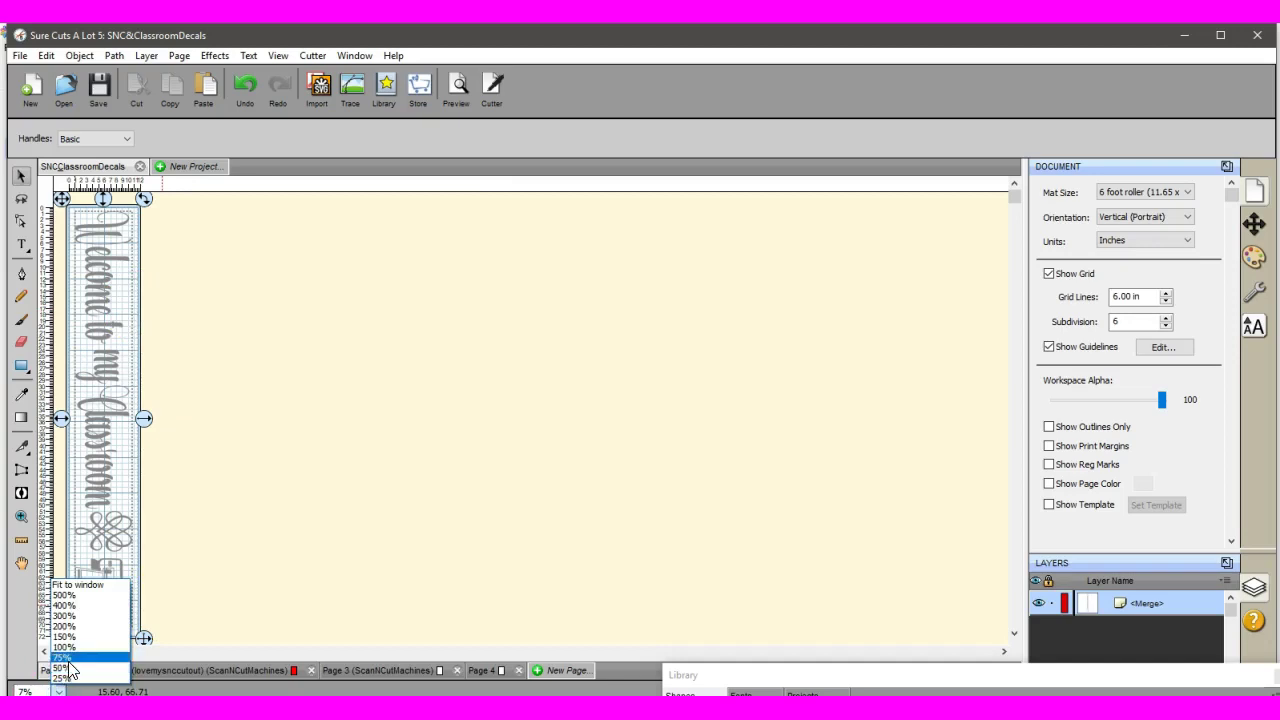
Zoom to 50% and scroll through the decal to confirm it fits the 72-inch mat.
{"action": "left_click", "coordinate": [66, 667]}
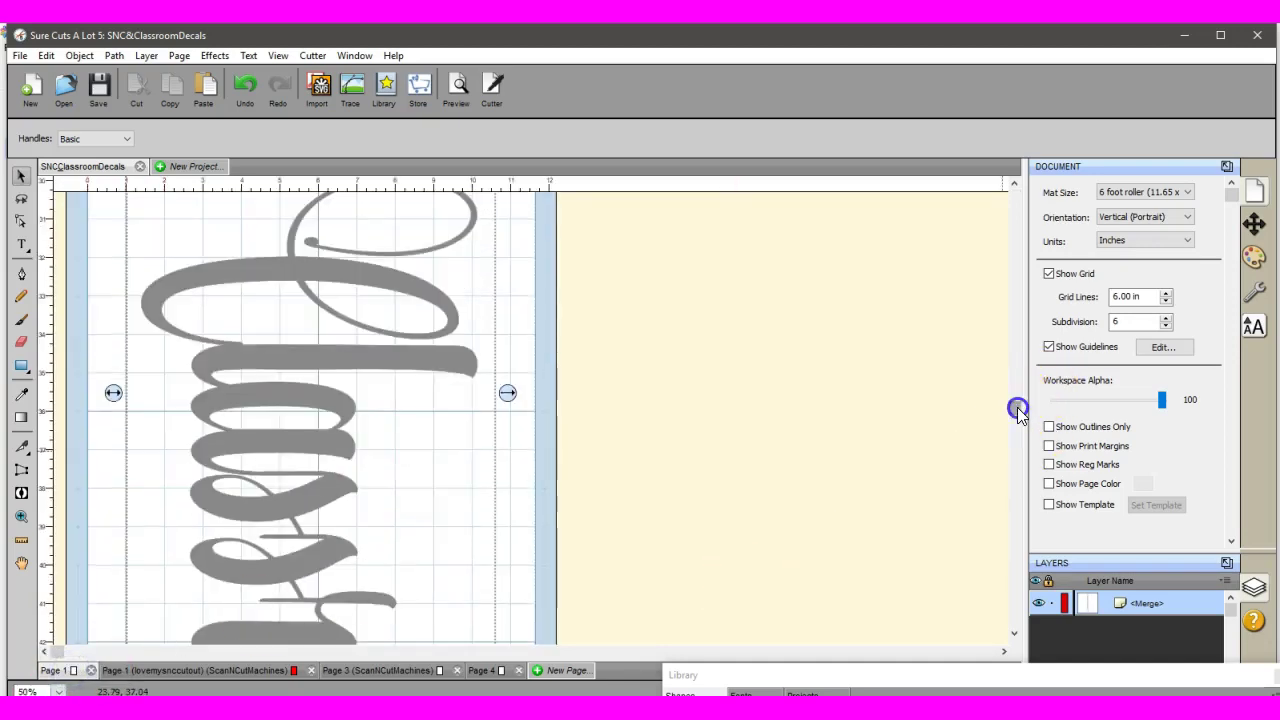
{"action": "left_click_drag", "start_coordinate": [1017, 407], "coordinate": [1016, 194]}
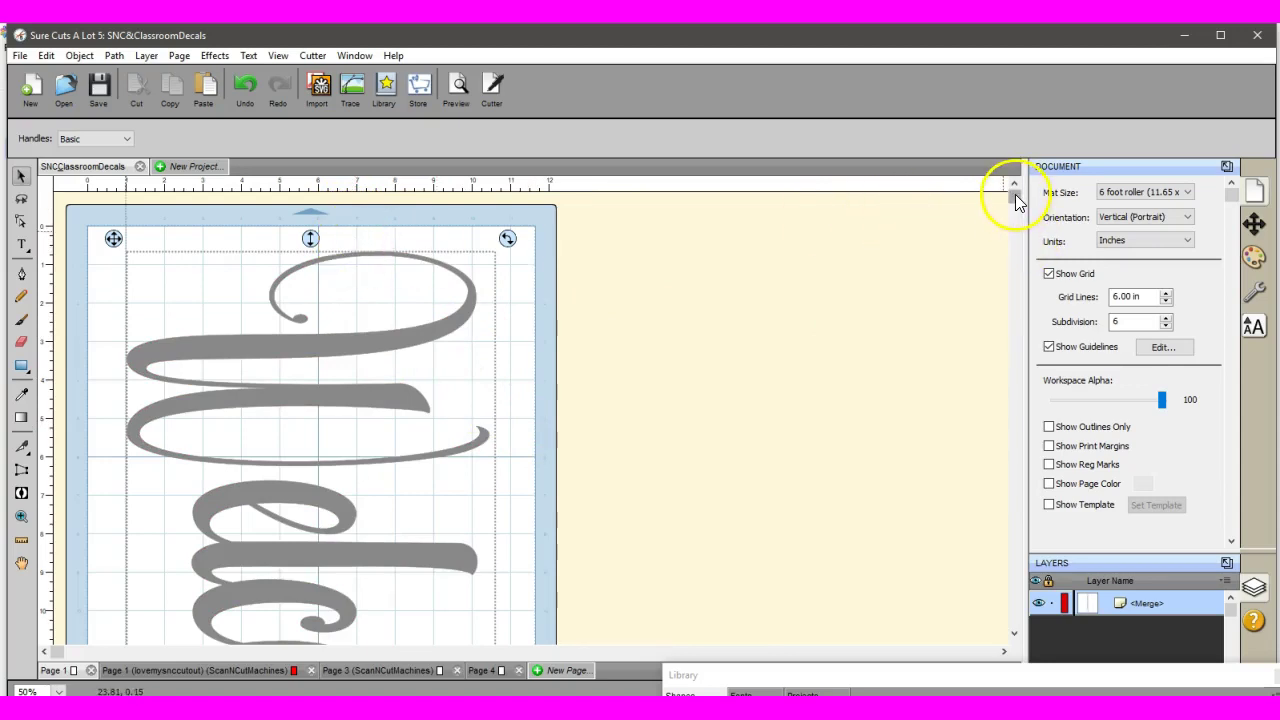
{"action": "left_click_drag", "start_coordinate": [1015, 194], "coordinate": [1020, 632]}
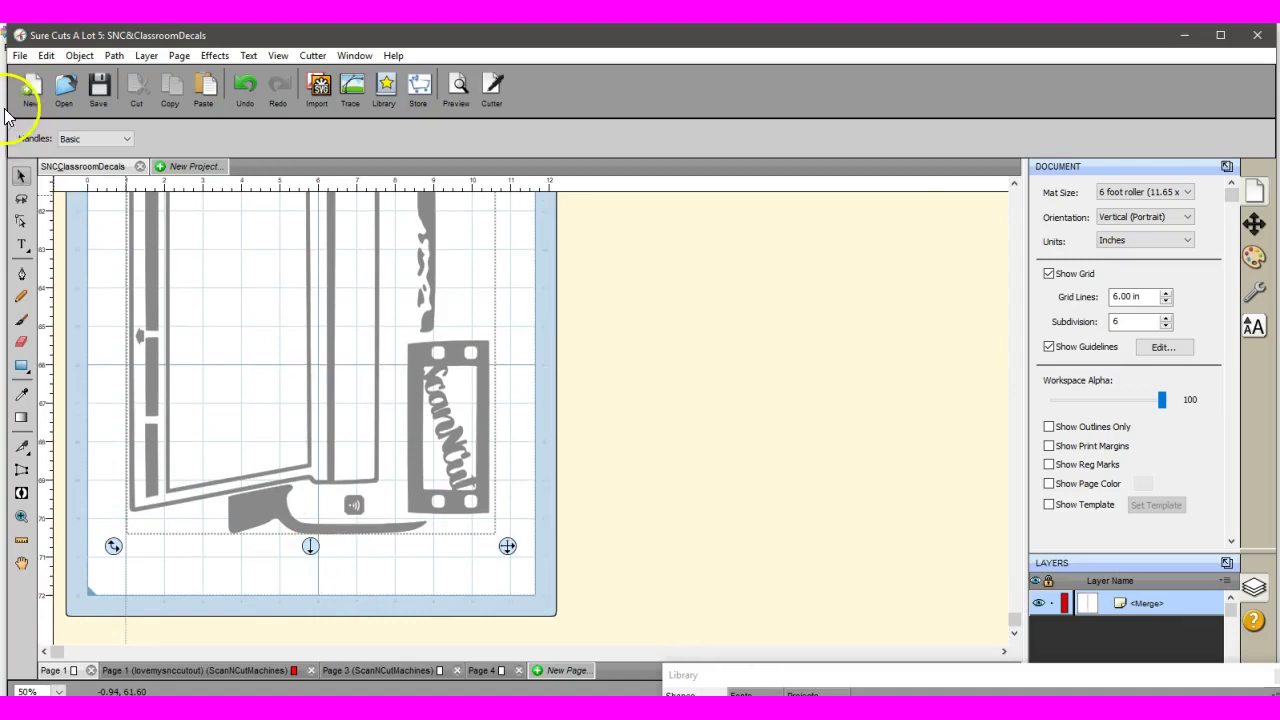
Save the design to Documents as the ScanNCut (*.fcm) file 6footroll.
{"action": "left_click", "coordinate": [17, 55]}
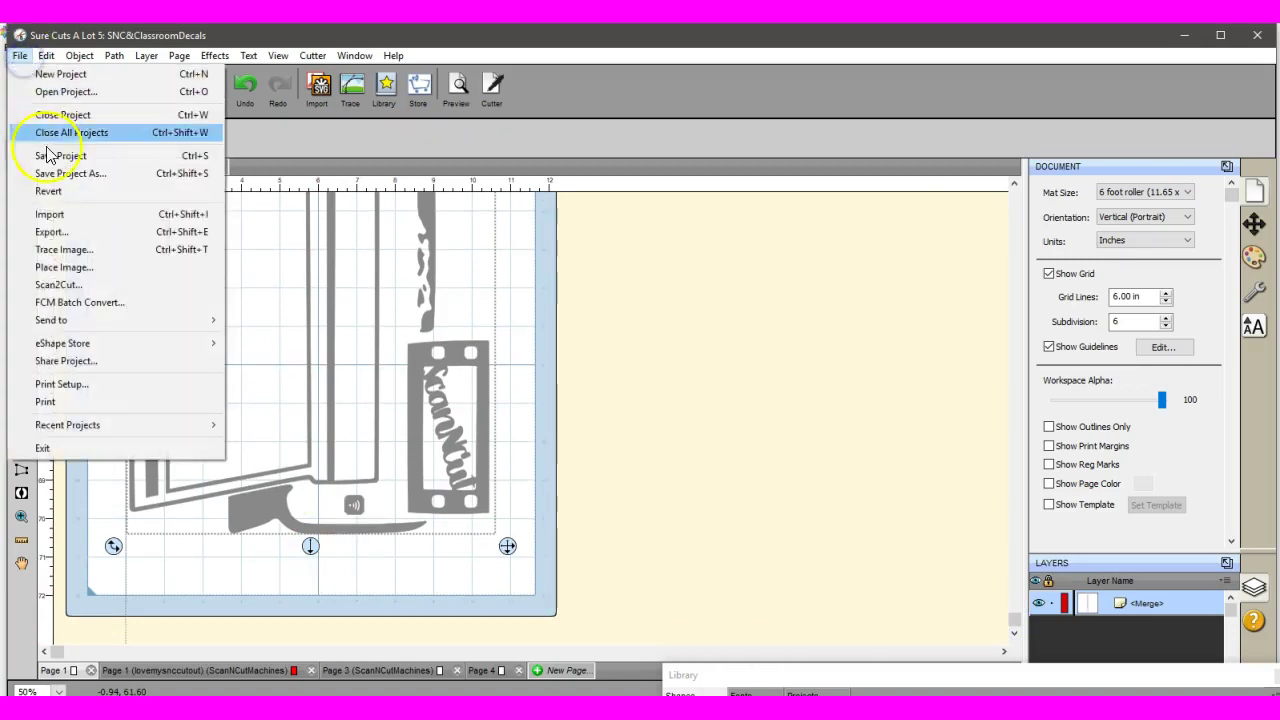
{"action": "left_click", "coordinate": [57, 231]}
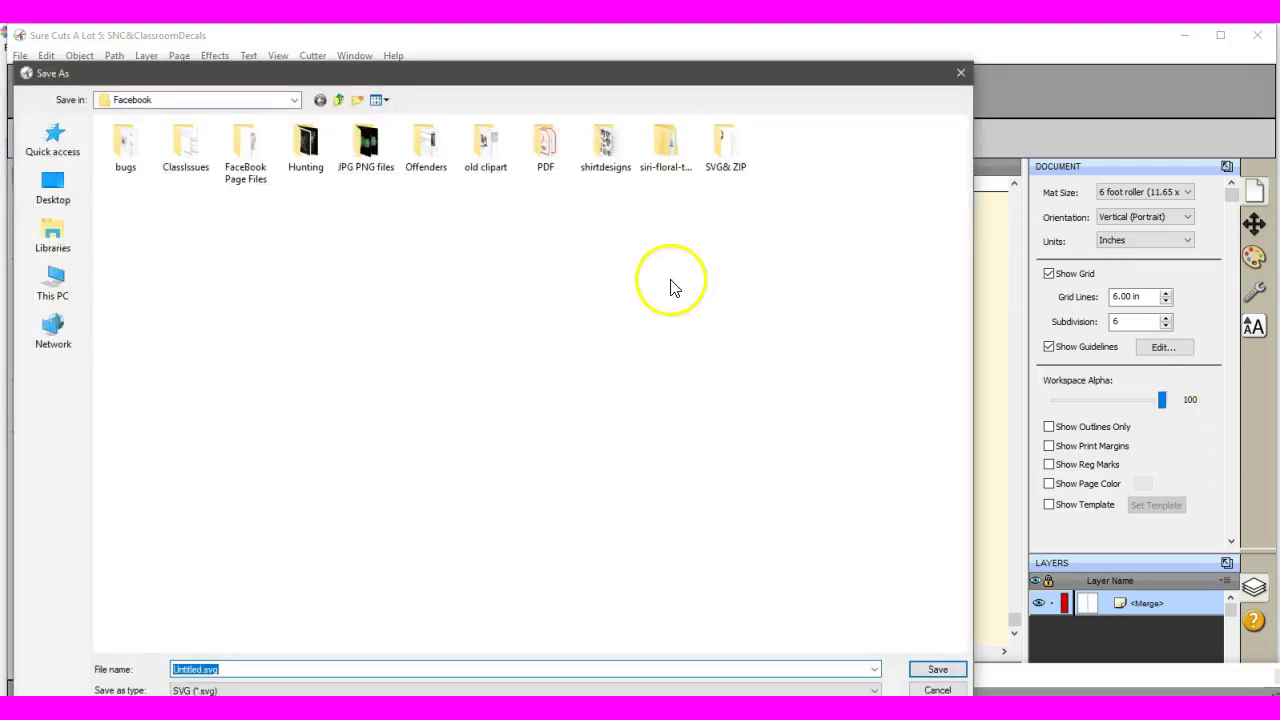
{"action": "left_click", "coordinate": [296, 101]}
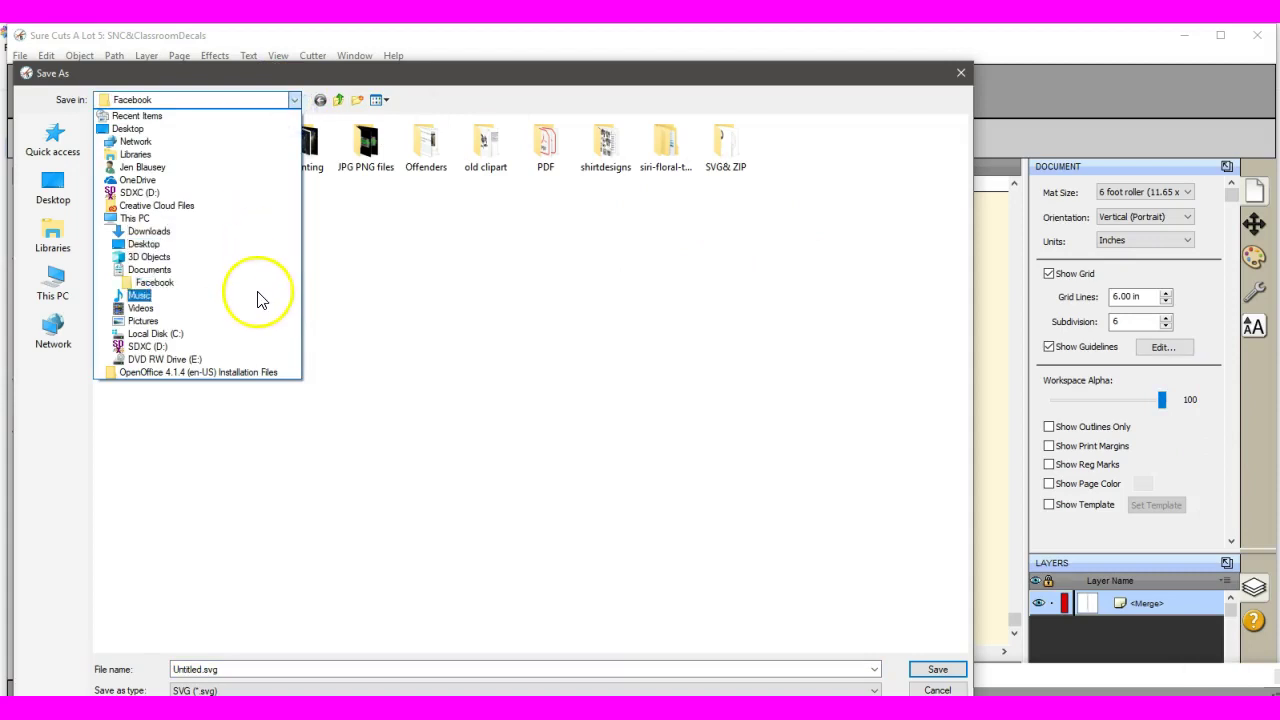
{"action": "left_click", "coordinate": [262, 270]}
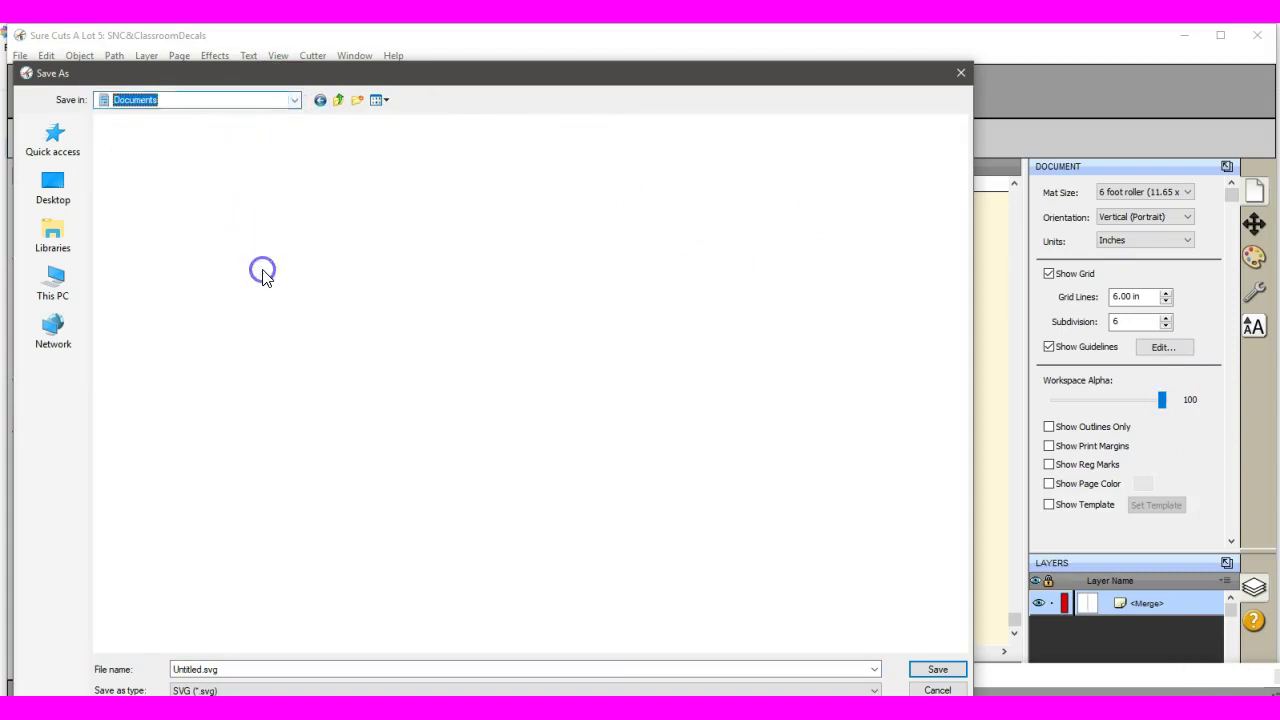
{"action": "left_click", "coordinate": [231, 690]}
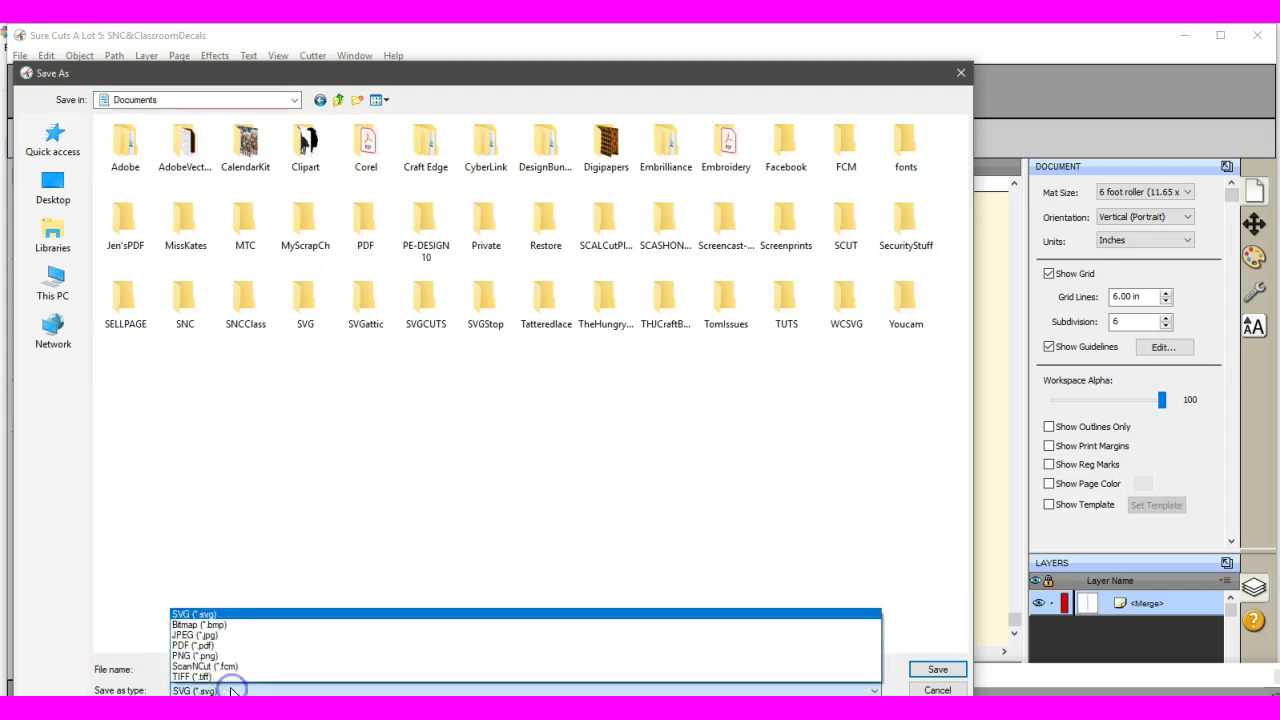
{"action": "left_click", "coordinate": [223, 666]}
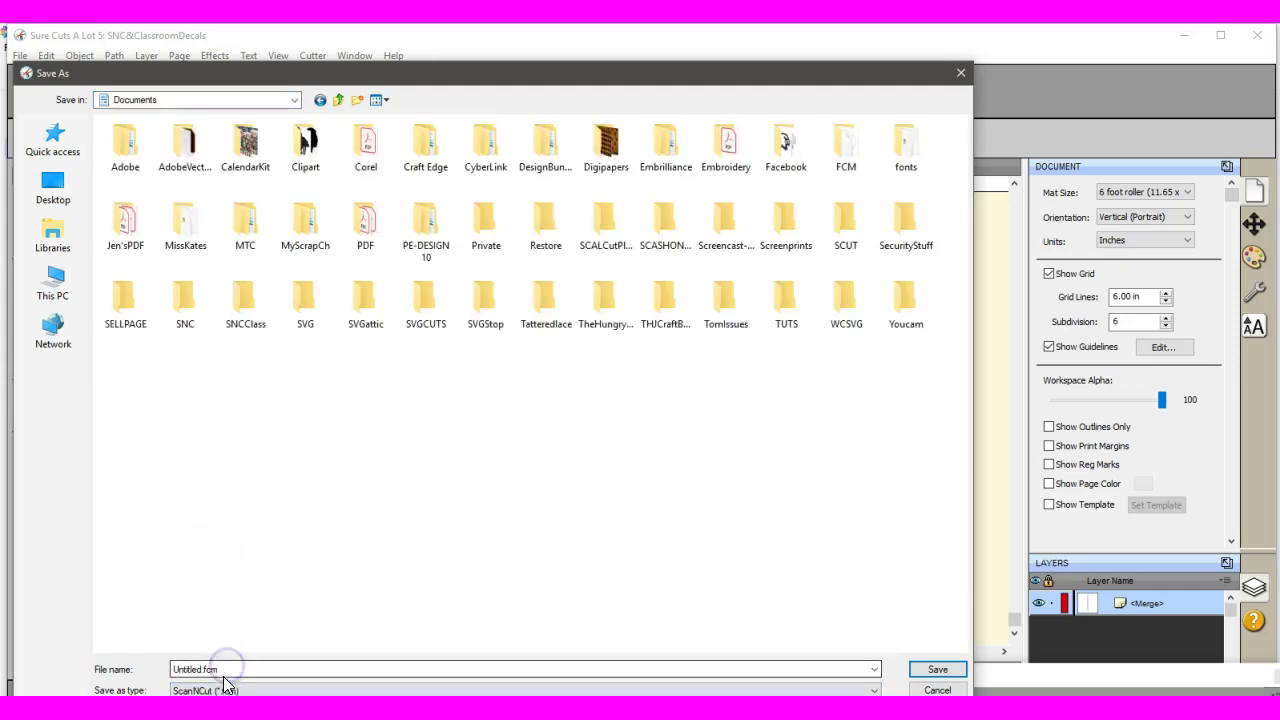
{"action": "double_click", "coordinate": [221, 670]}
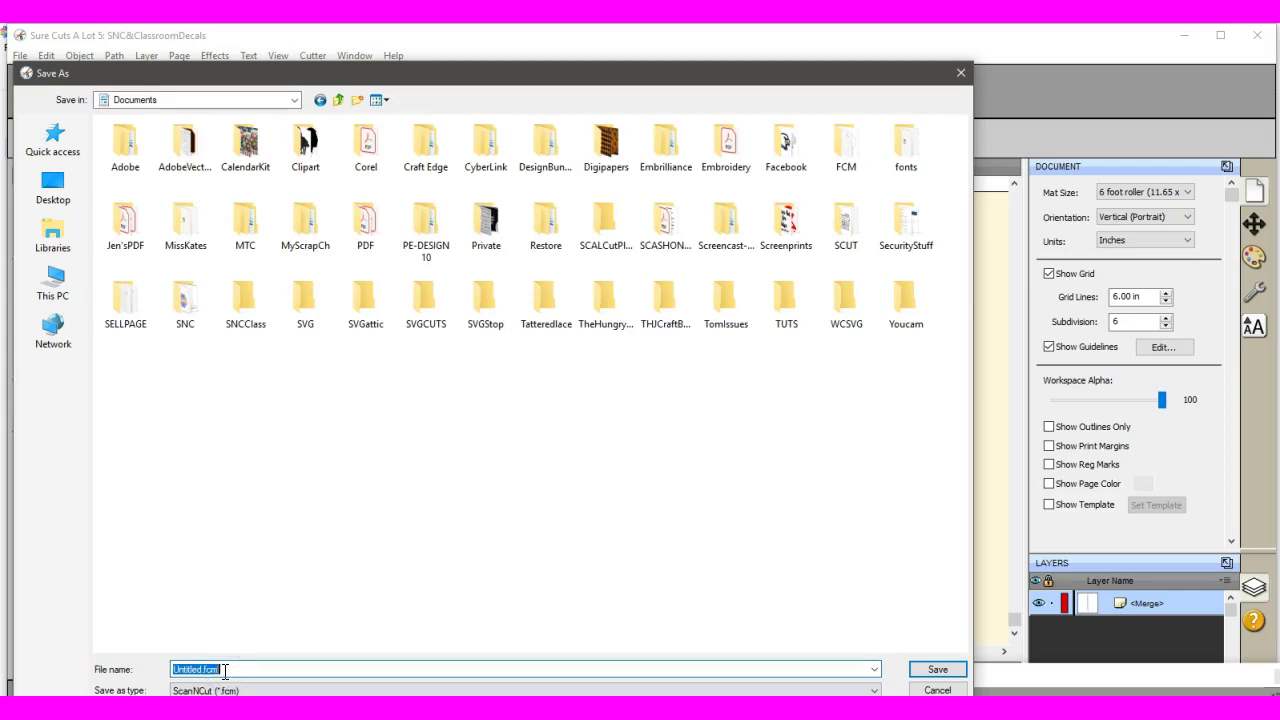
{"action": "type", "text": "6foot"}
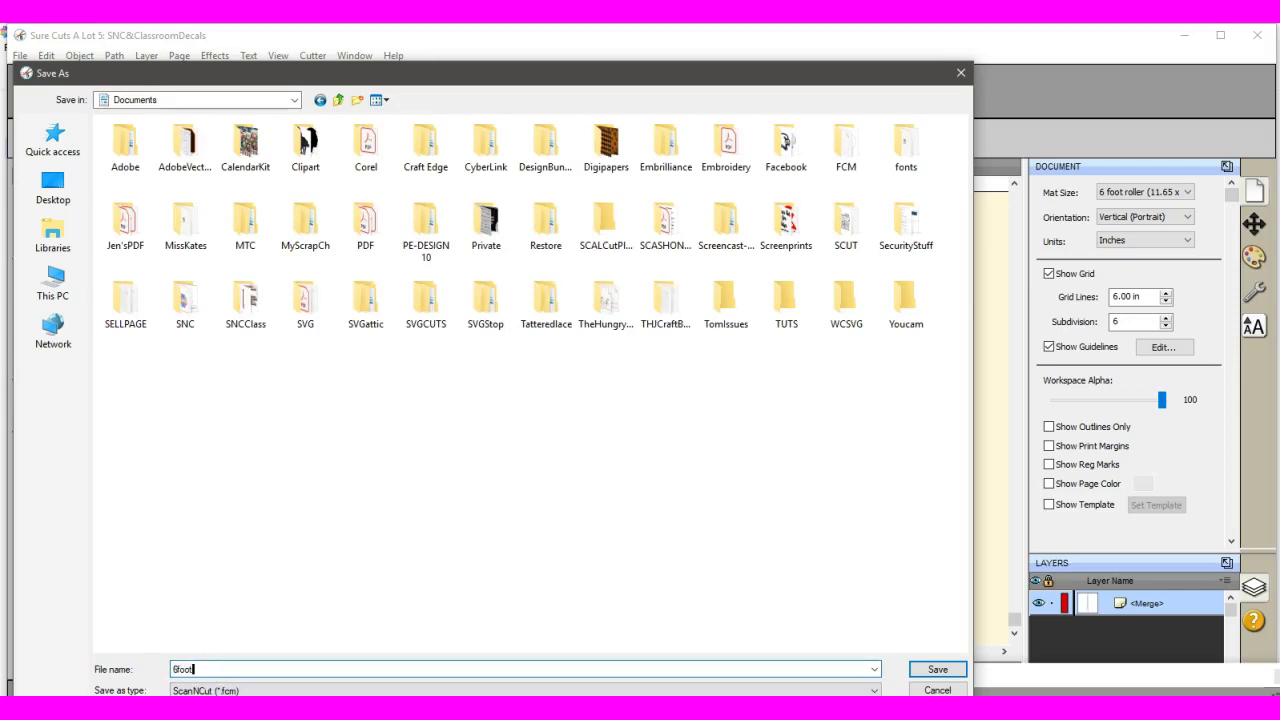
{"action": "type", "text": "roll"}
{"action": "key", "text": "Return"}
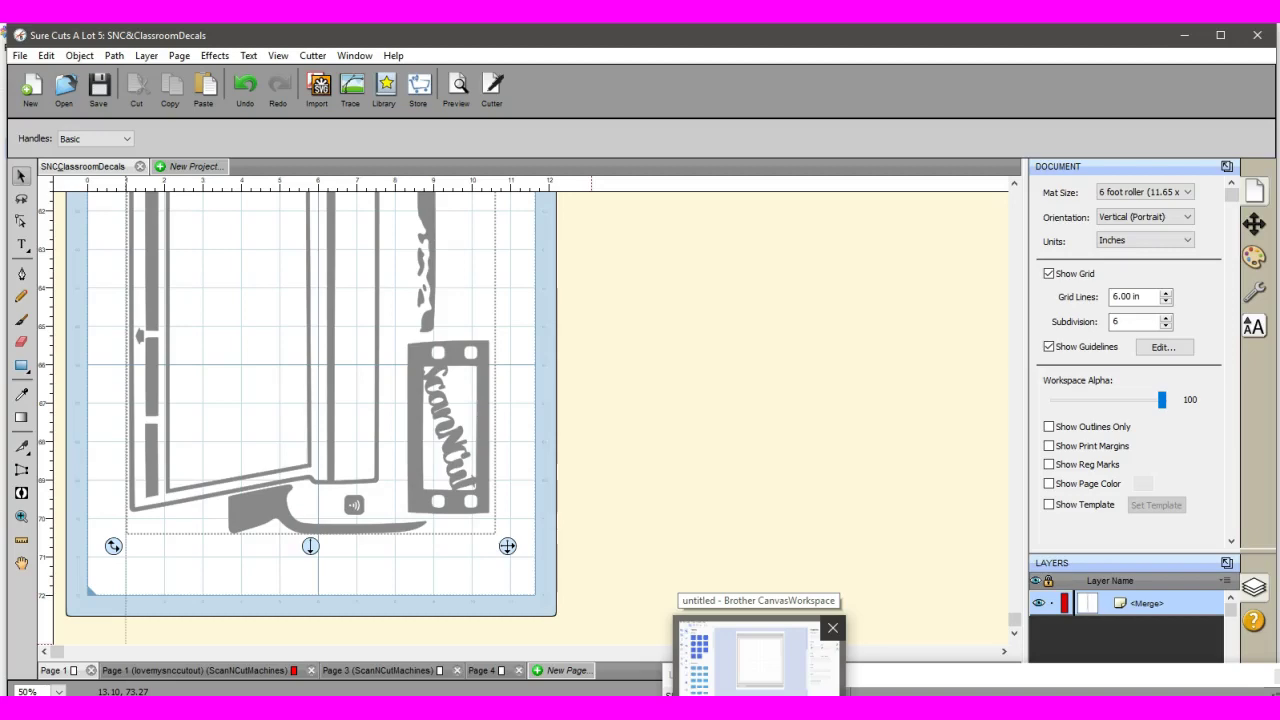
Bring up the CanvasWorkspace web Account Settings page in Chrome.
{"action": "left_click", "coordinate": [758, 655]}
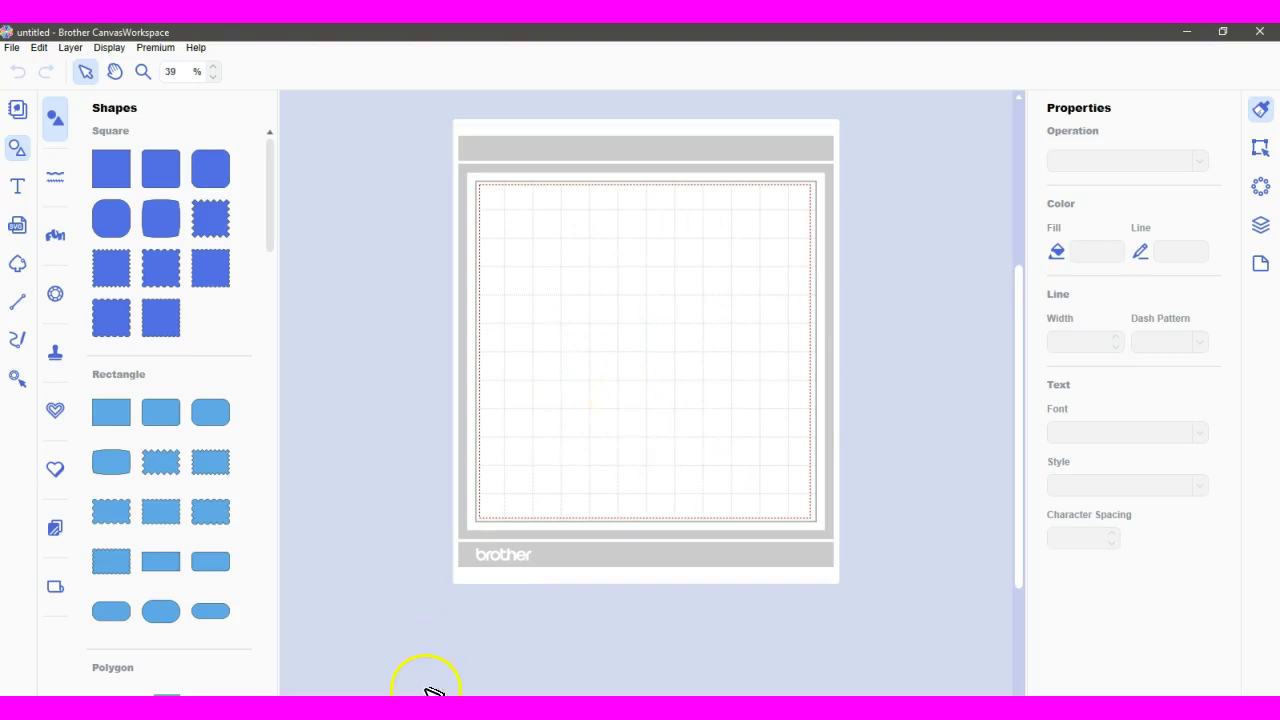
{"action": "left_click", "coordinate": [437, 650]}
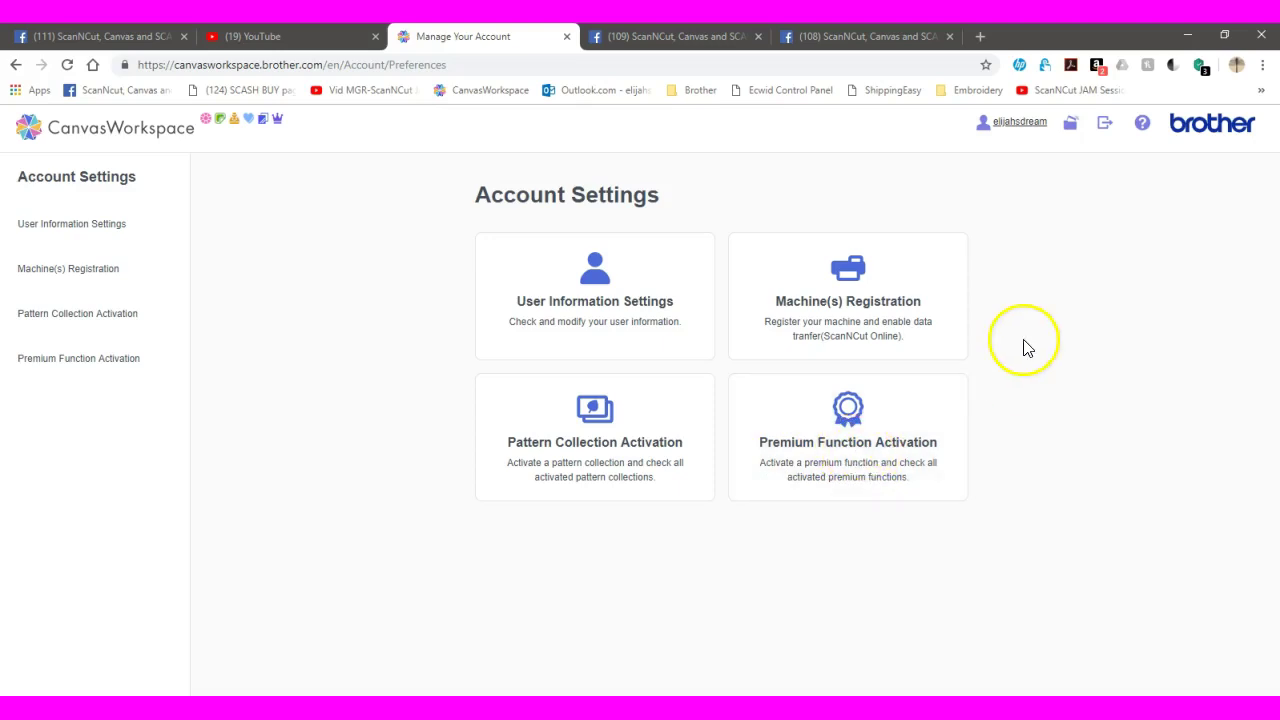
Minimize Chrome to get back to the CanvasWorkspace desktop app's empty mat.
{"action": "left_click", "coordinate": [1189, 35]}
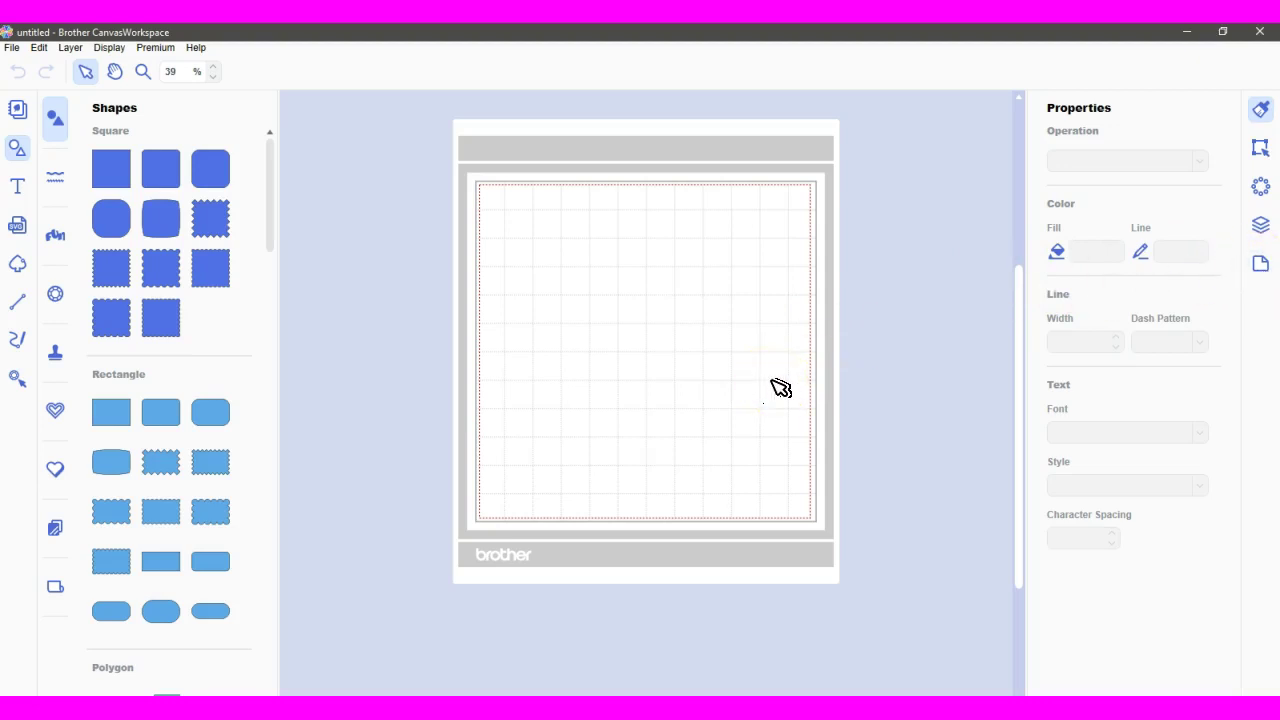
Make the artboard Rolled Material, 12.00 x 72.00 inches.
{"action": "left_click", "coordinate": [1261, 268]}
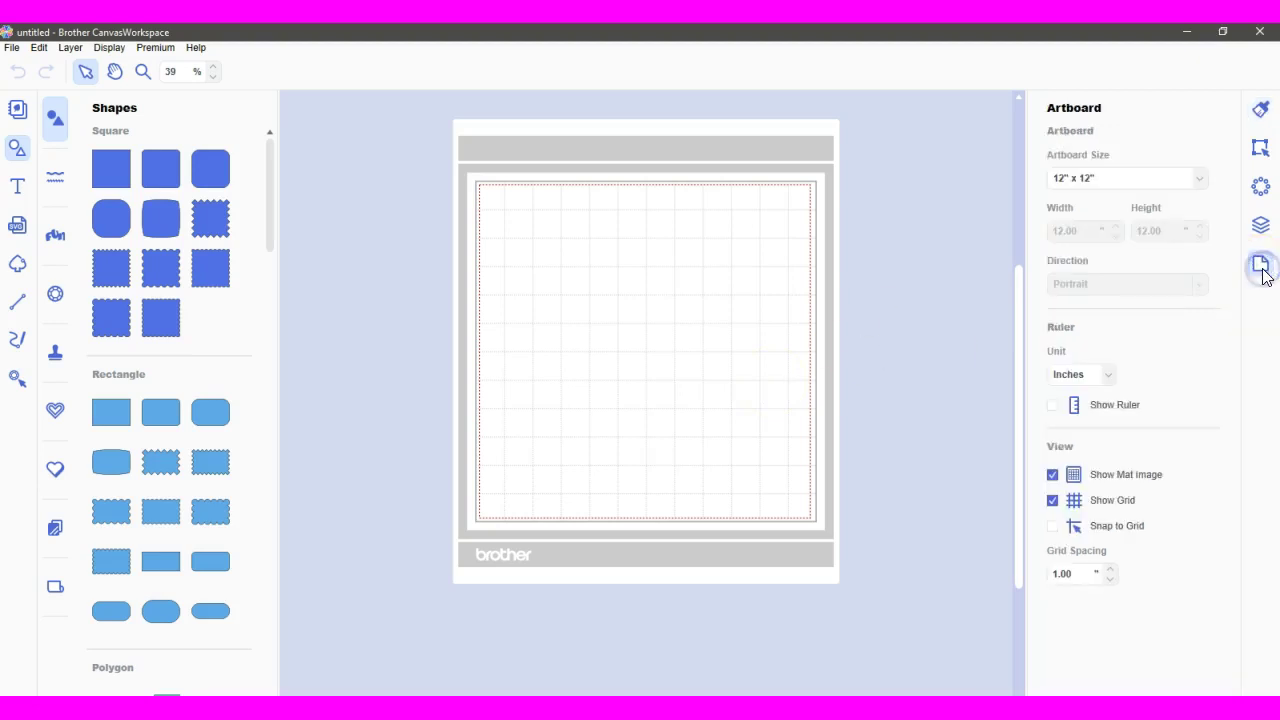
{"action": "left_click", "coordinate": [1198, 180]}
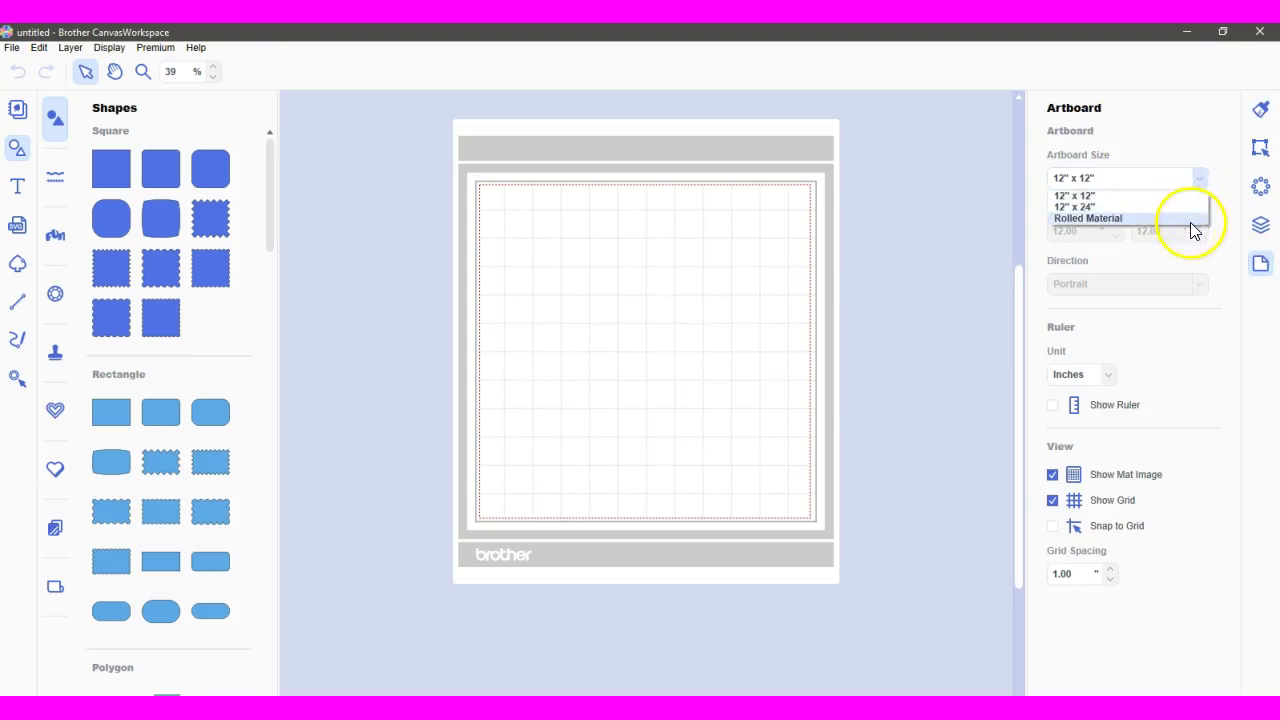
{"action": "left_click", "coordinate": [1189, 220]}
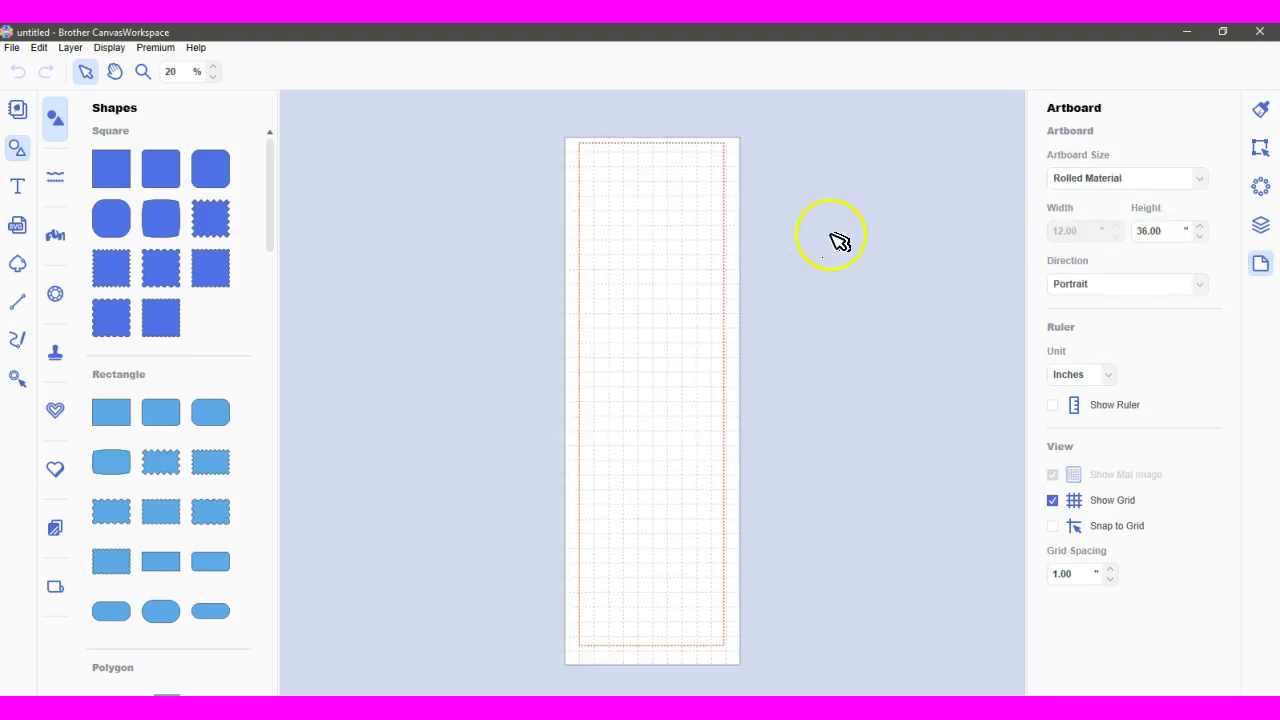
{"action": "double_click", "coordinate": [1147, 231]}
{"action": "key", "text": "Return"}
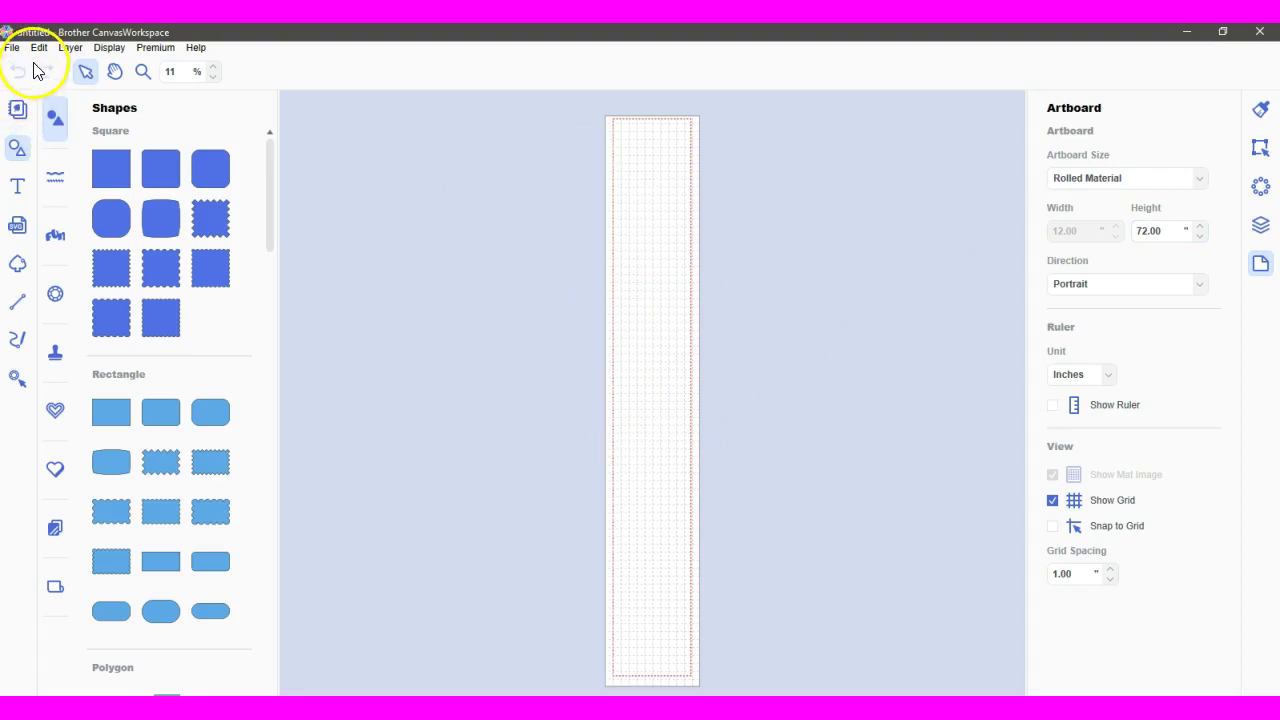
Import 6footroll.fcm from Documents onto the 12 x 72 inch artboard.
{"action": "left_click", "coordinate": [22, 228]}
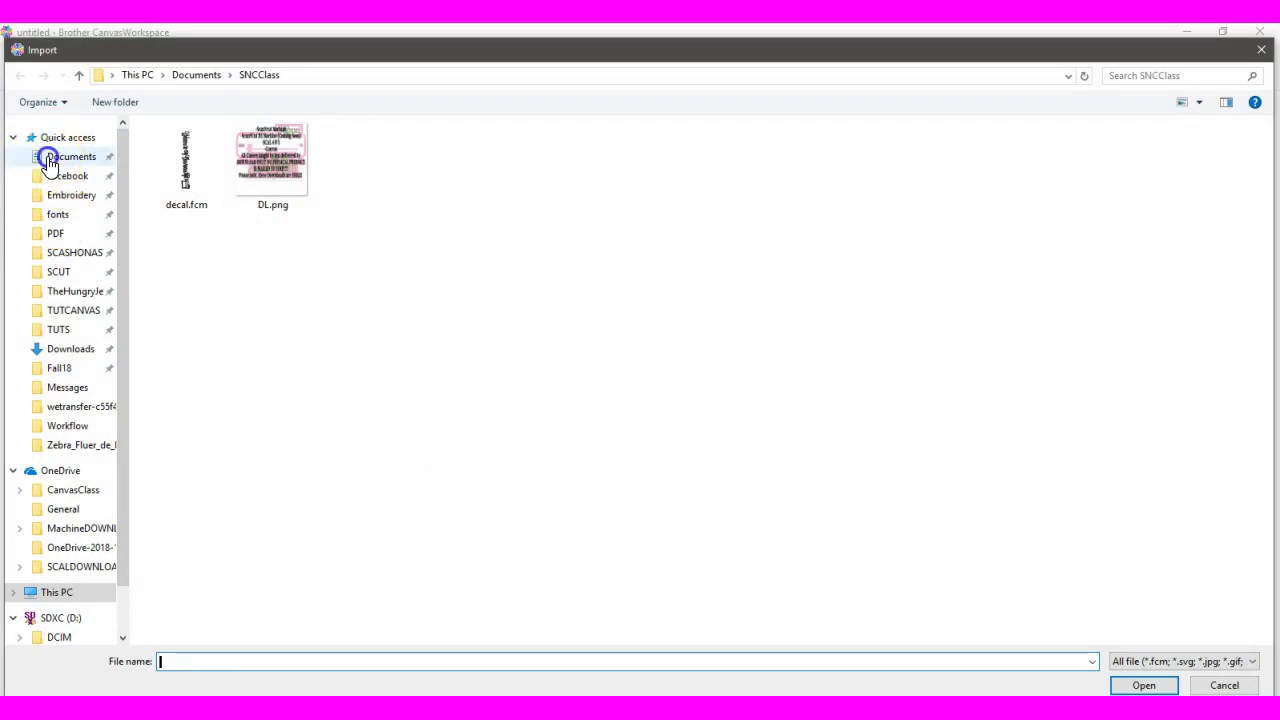
{"action": "left_click", "coordinate": [48, 157]}
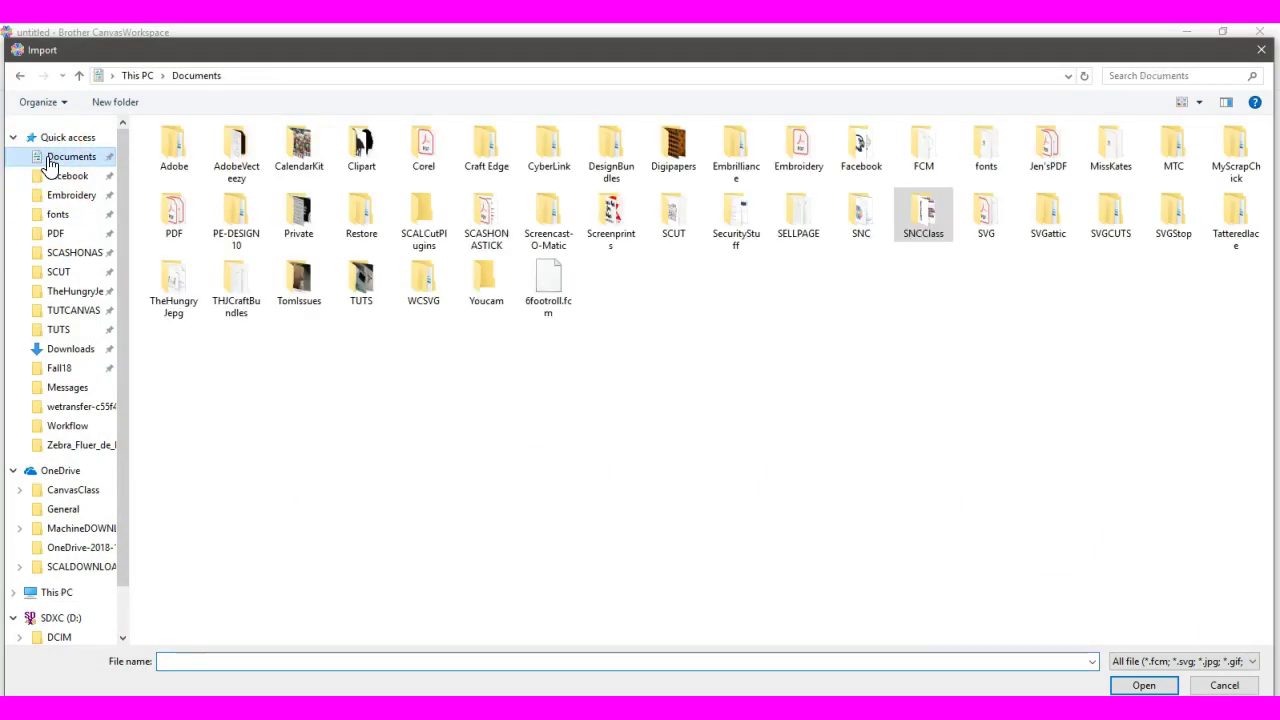
{"action": "double_click", "coordinate": [555, 293]}
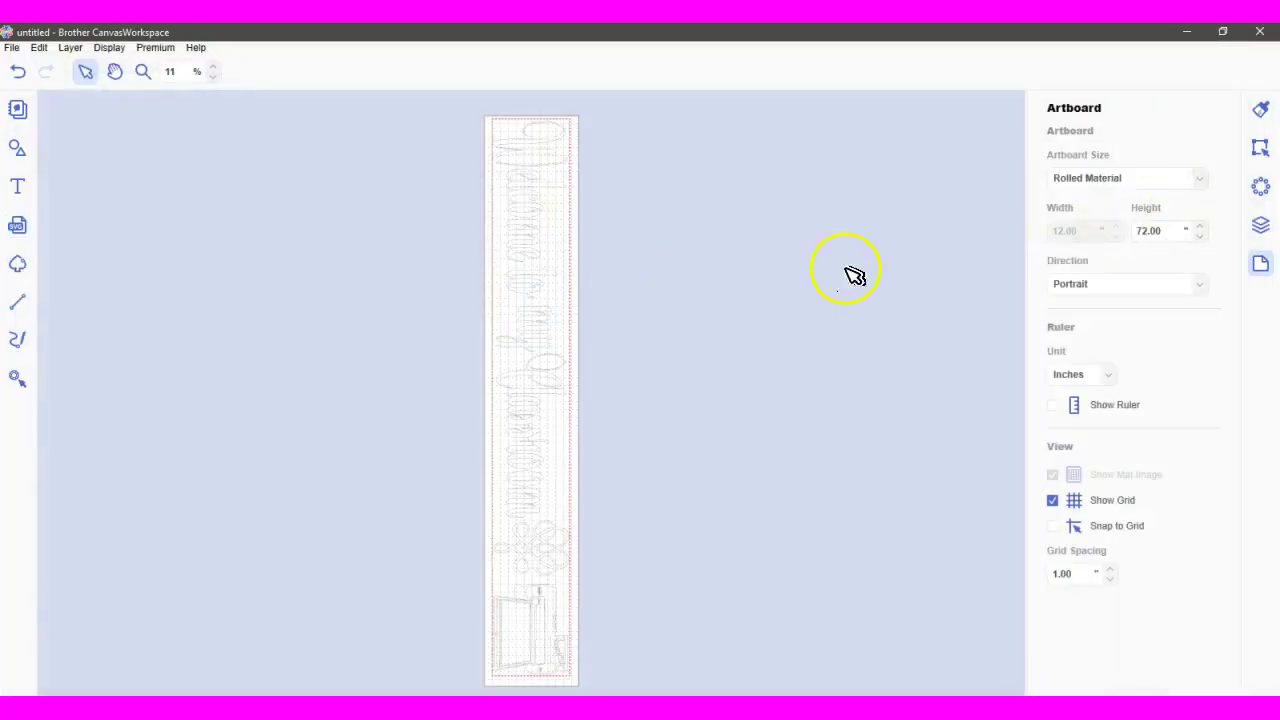
Give the selected Welcome to my Classroom design a solid black fill from the Color Pallet.
{"action": "left_click", "coordinate": [535, 345]}
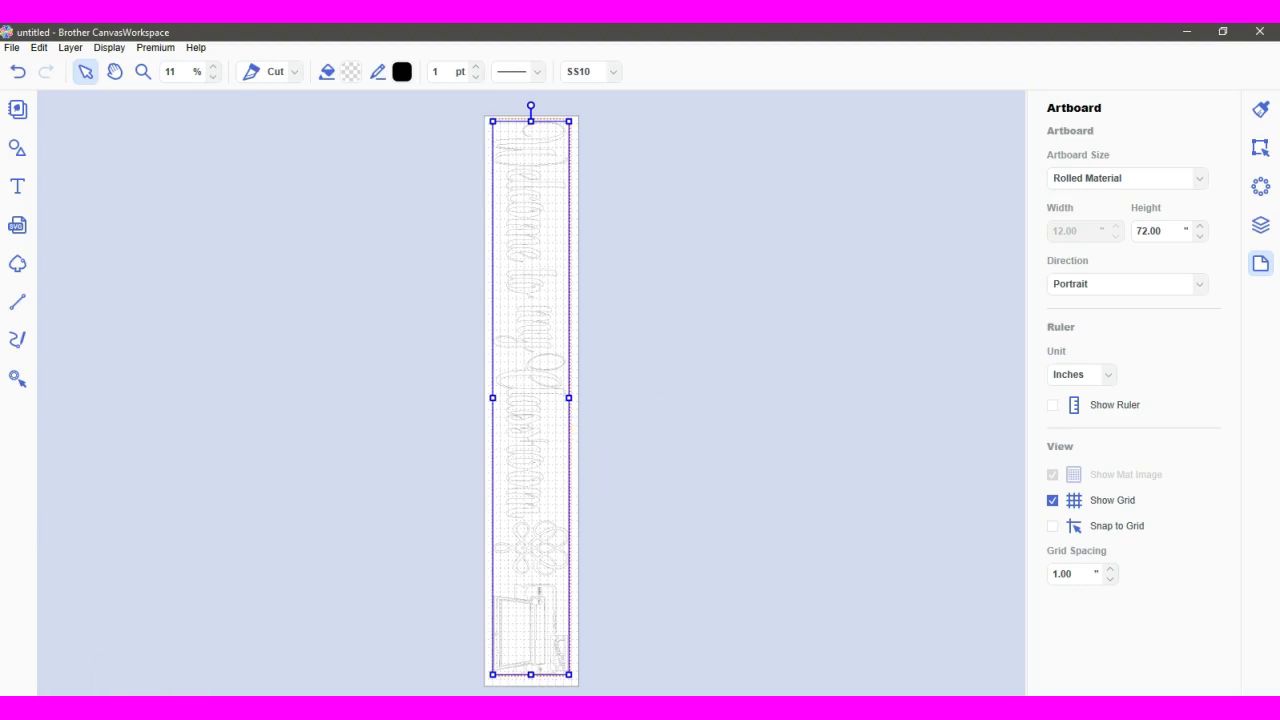
{"action": "left_click", "coordinate": [350, 71]}
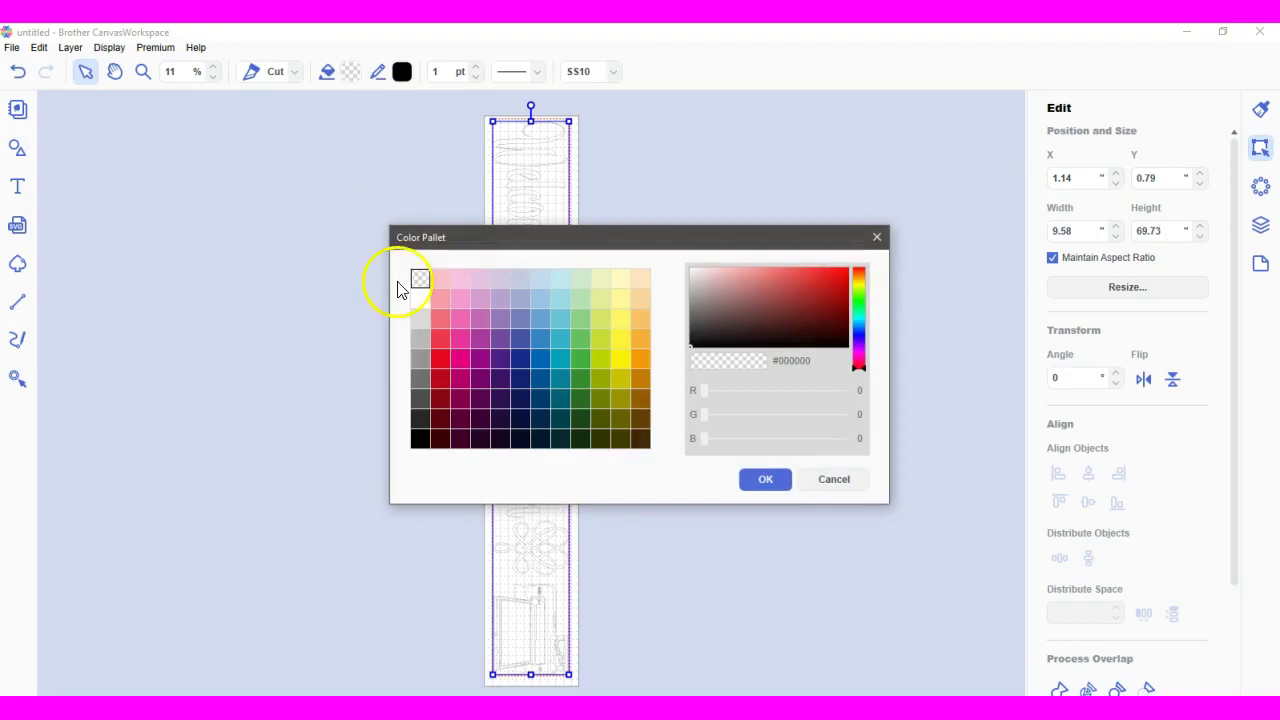
{"action": "left_click", "coordinate": [420, 437]}
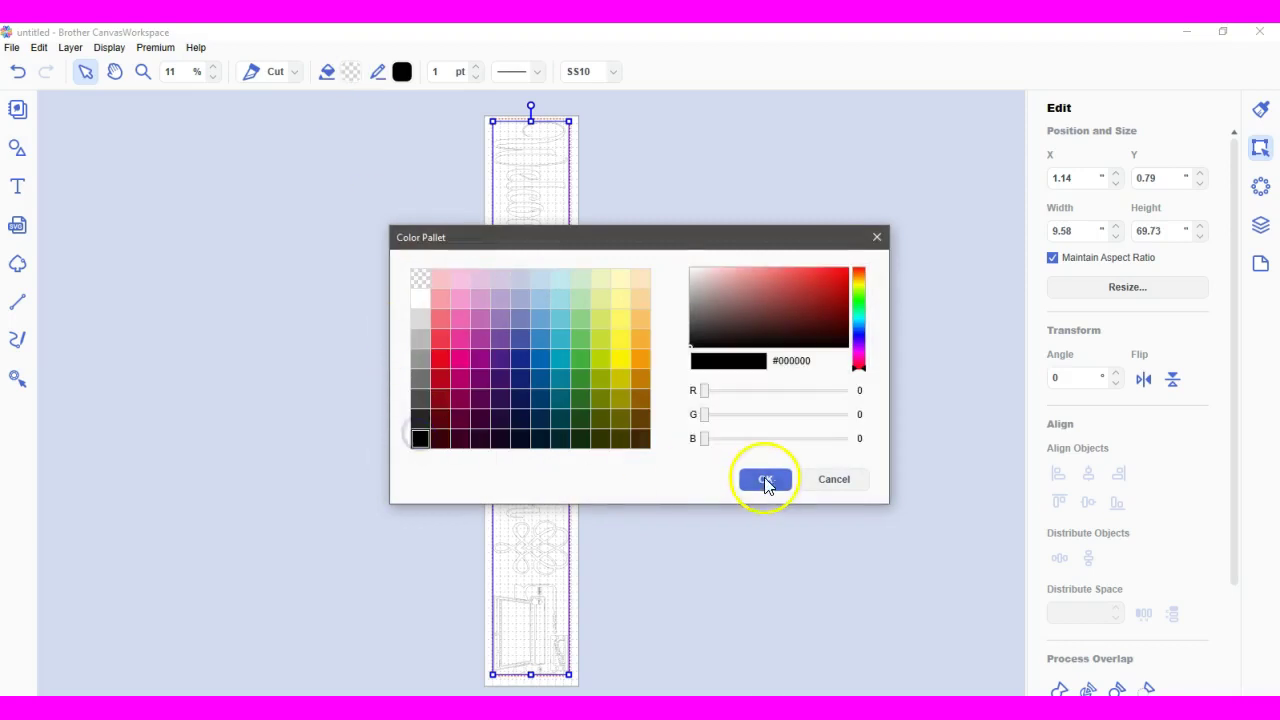
{"action": "left_click", "coordinate": [762, 480]}
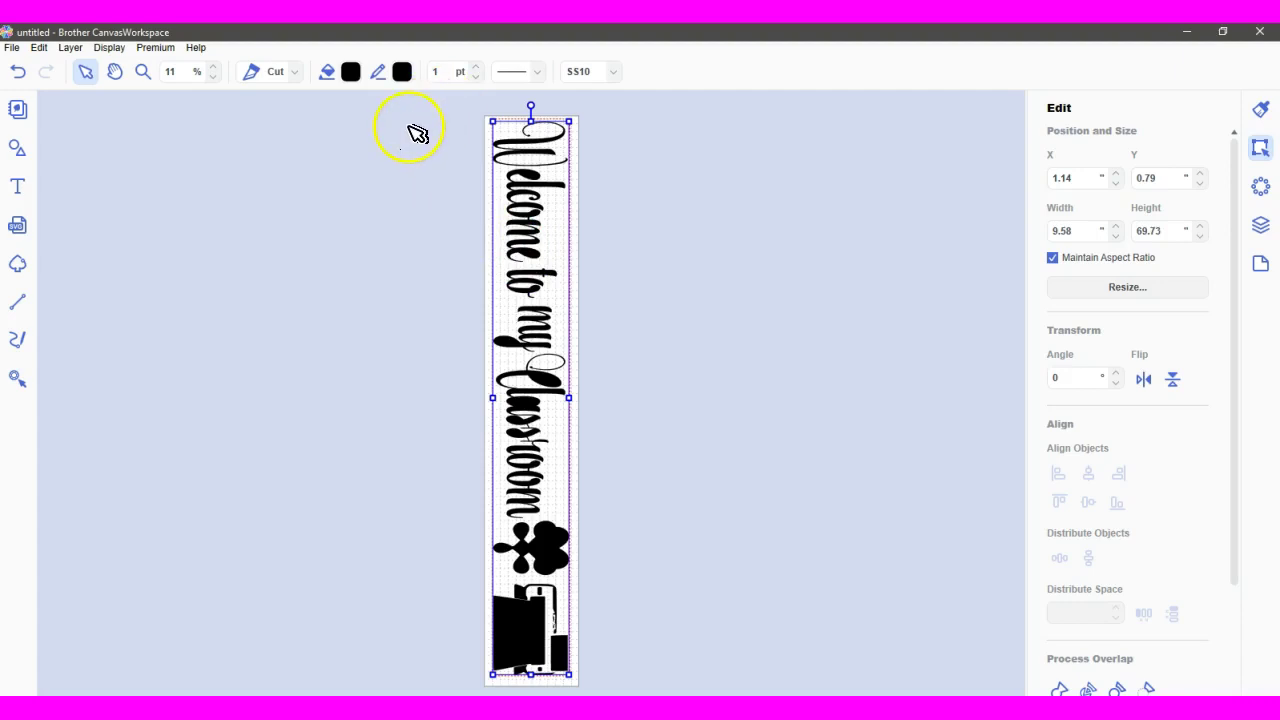
Zoom the view to 50% and scroll along the black lettering to inspect it.
{"action": "left_click", "coordinate": [175, 71]}
{"action": "key", "text": "Return"}
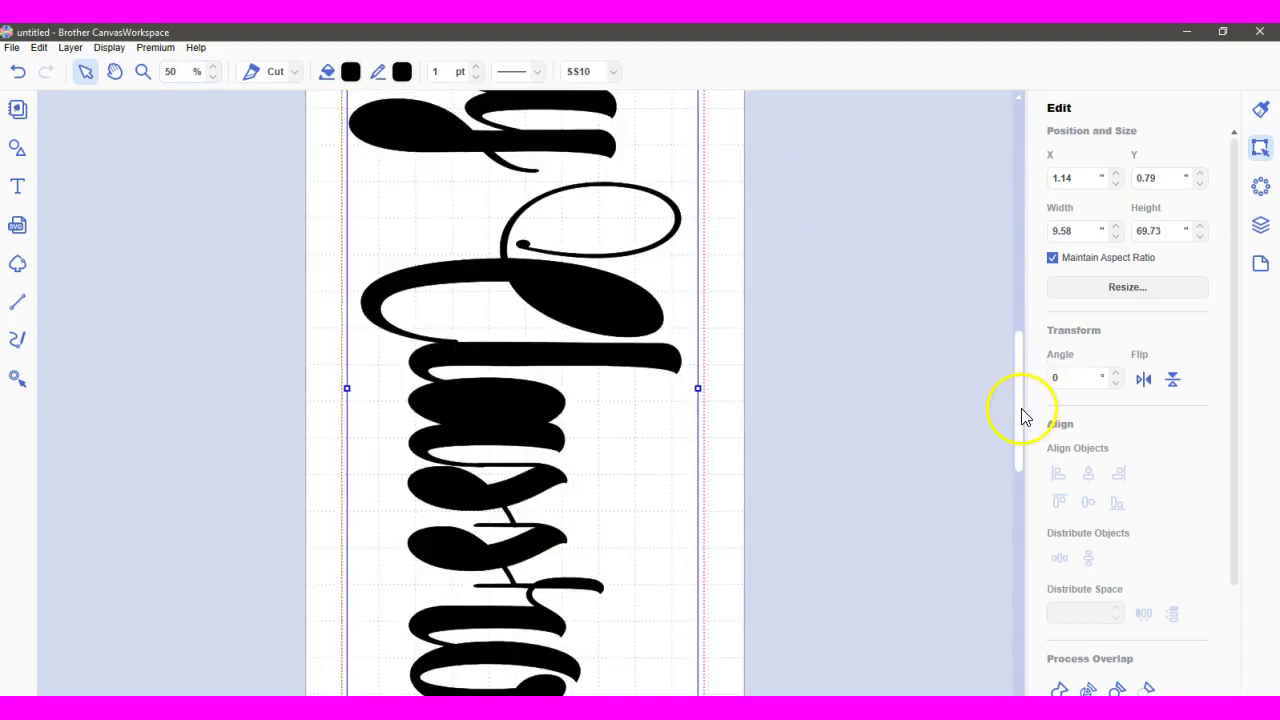
{"action": "left_click_drag", "start_coordinate": [1020, 413], "coordinate": [1032, 180]}
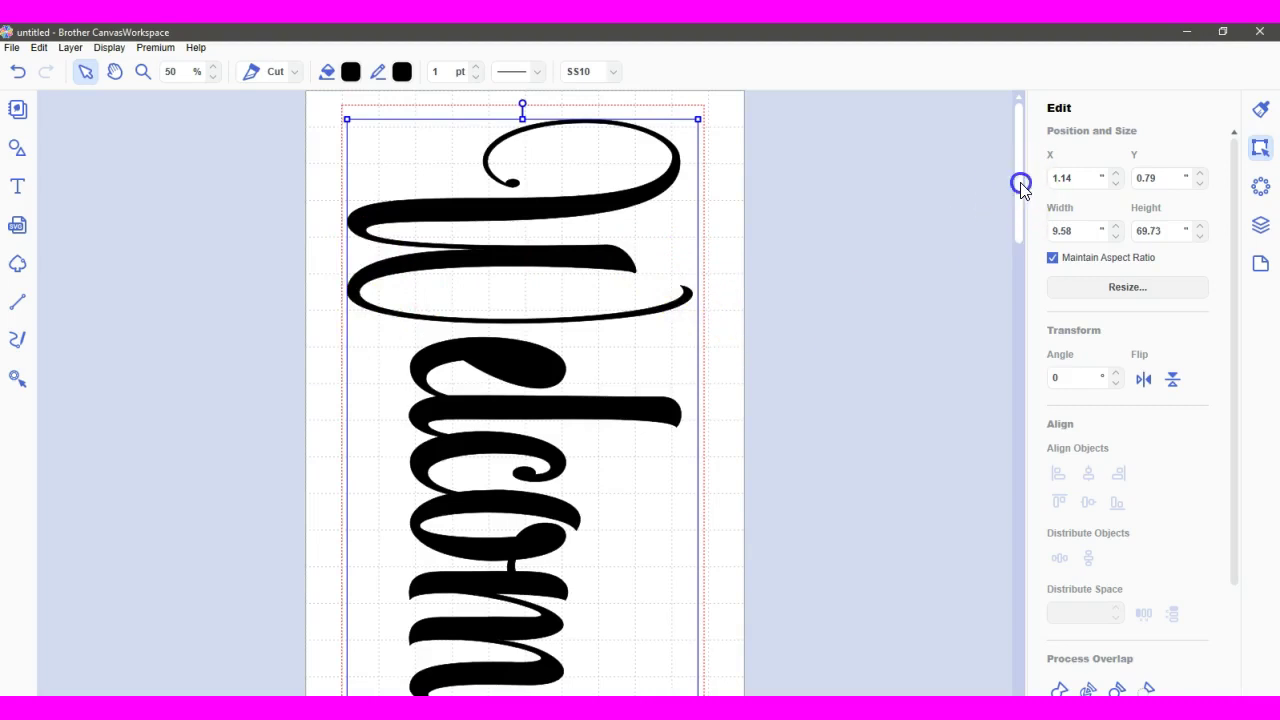
{"action": "left_click_drag", "start_coordinate": [1020, 185], "coordinate": [1022, 676]}
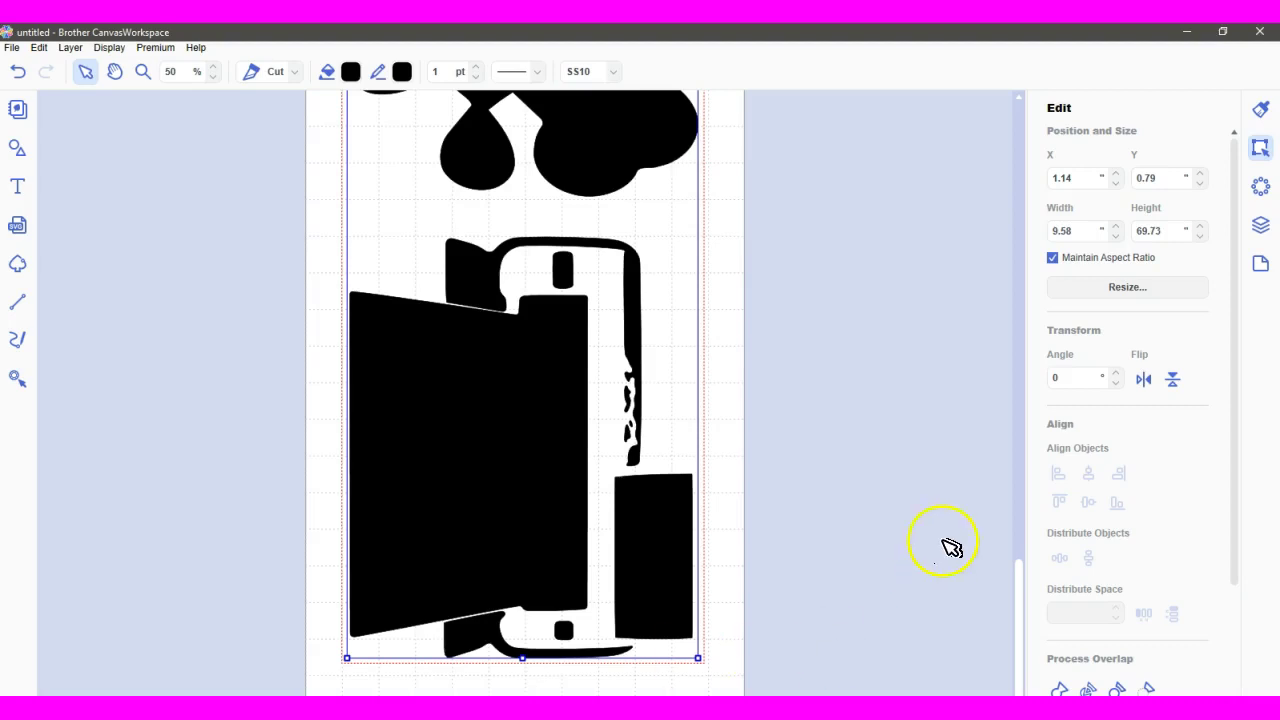
{"action": "left_click_drag", "start_coordinate": [1019, 650], "coordinate": [1062, 188]}
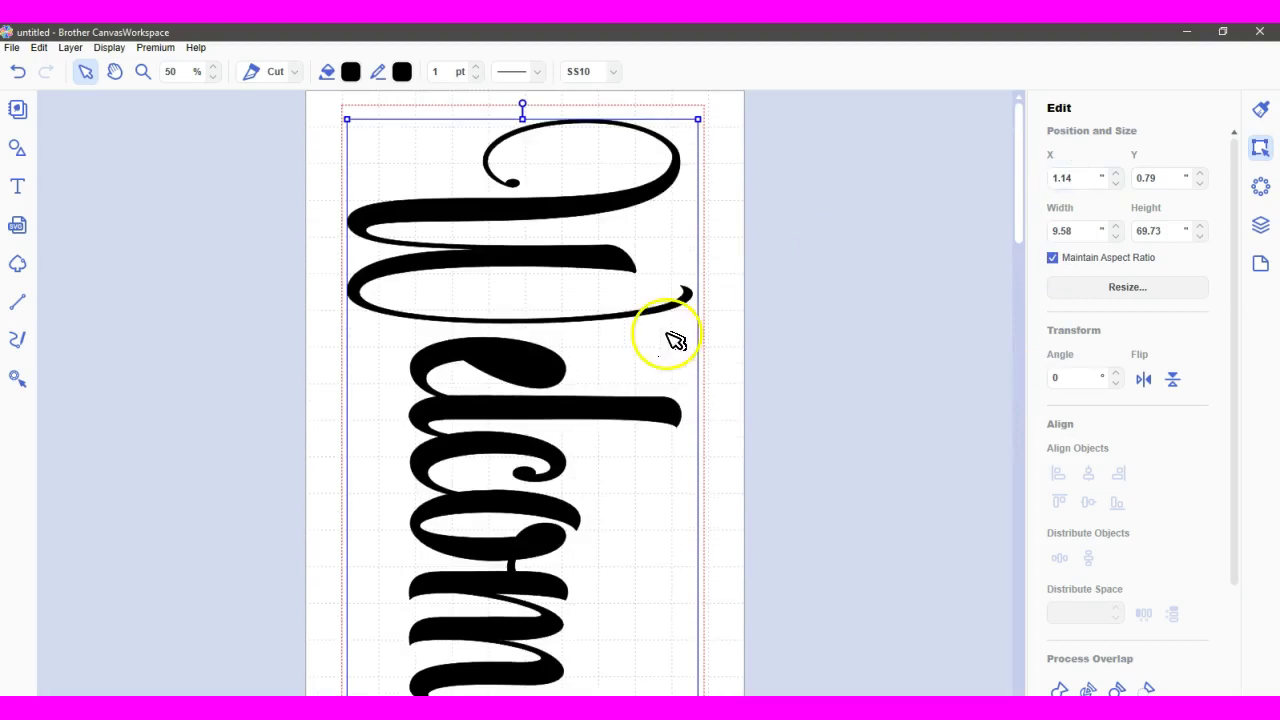
Change the lettering's fill to Transparent.
{"action": "left_click", "coordinate": [351, 74]}
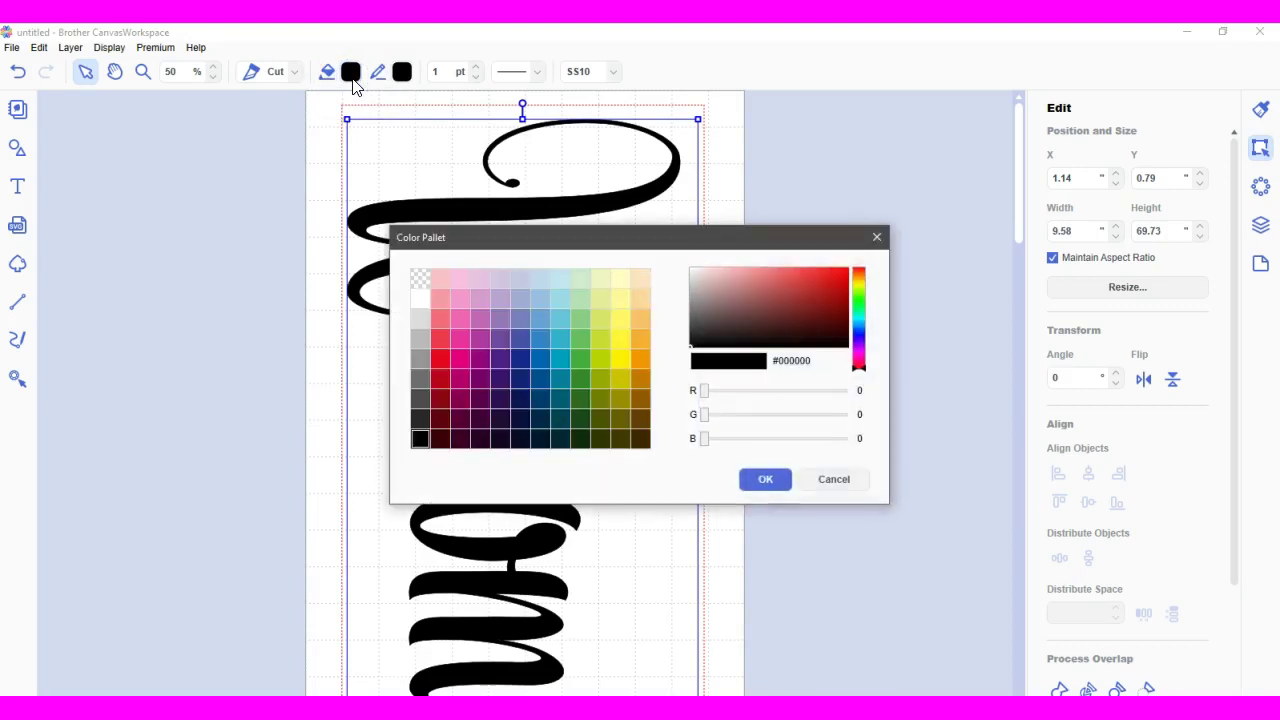
{"action": "left_click", "coordinate": [420, 280]}
{"action": "left_click", "coordinate": [760, 480]}
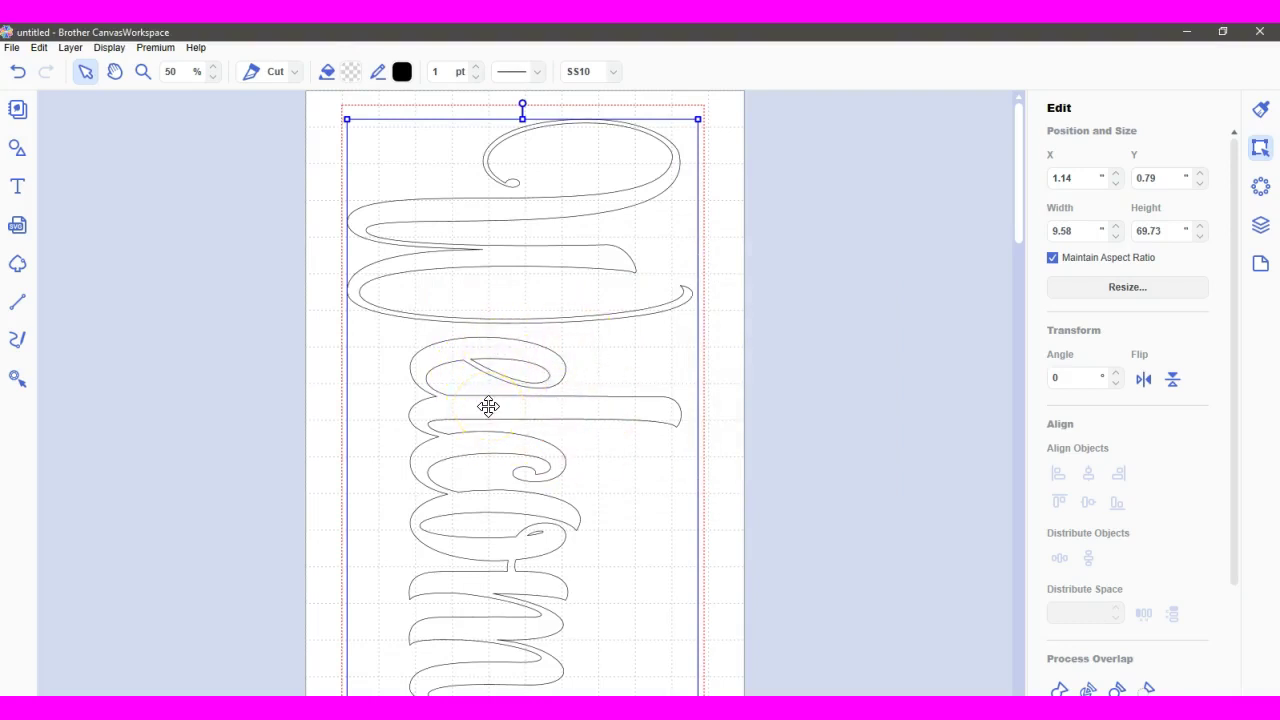
Restore the black fill on the lettering for comparison.
{"action": "left_click", "coordinate": [351, 73]}
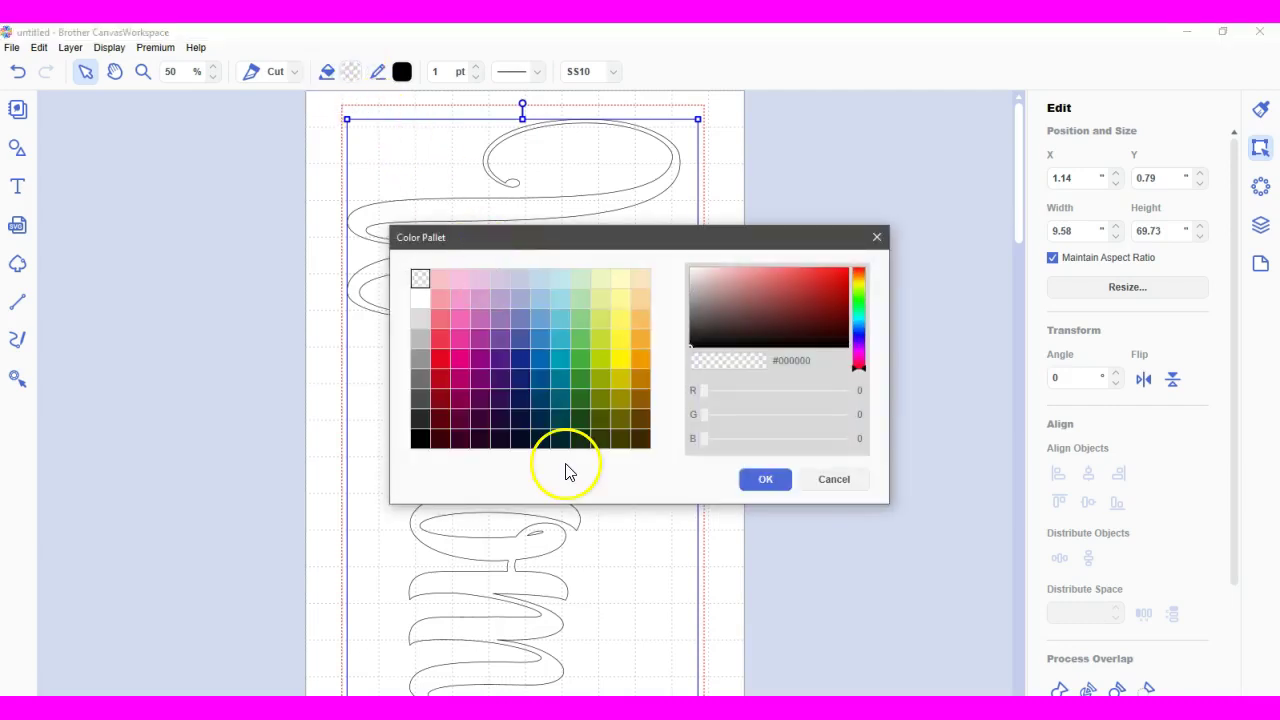
{"action": "left_click", "coordinate": [418, 440]}
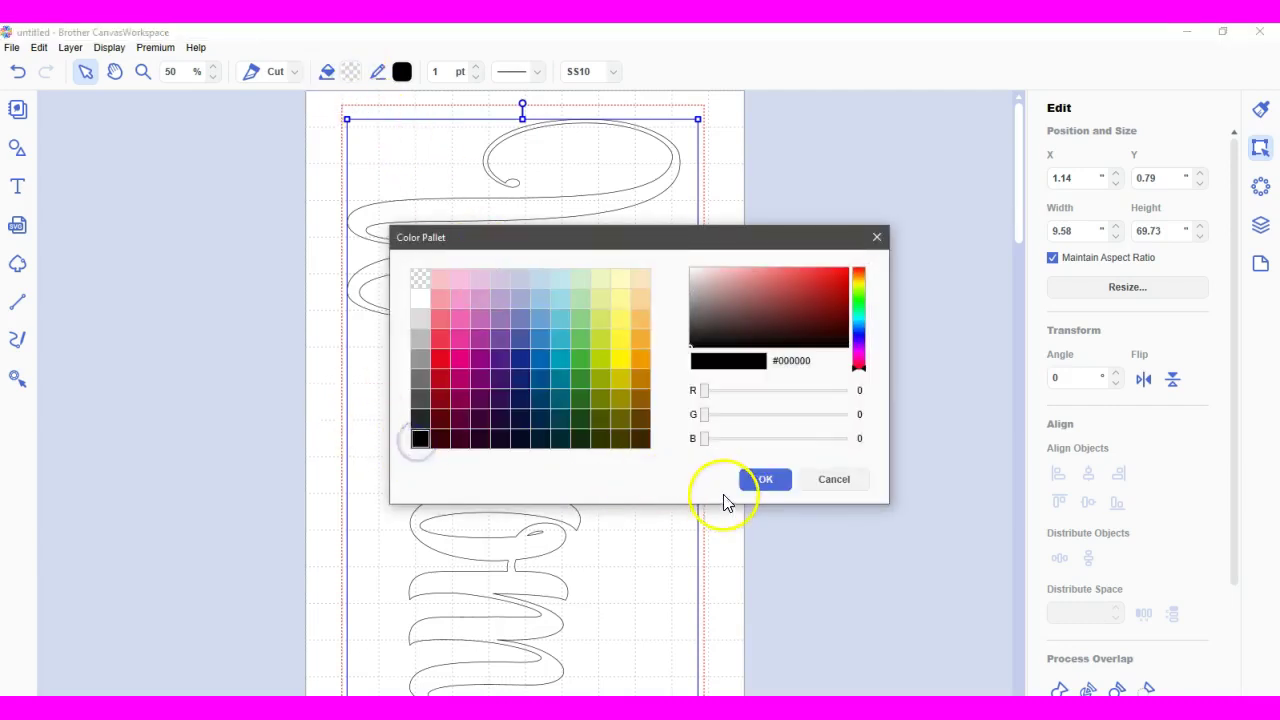
{"action": "left_click", "coordinate": [757, 484]}
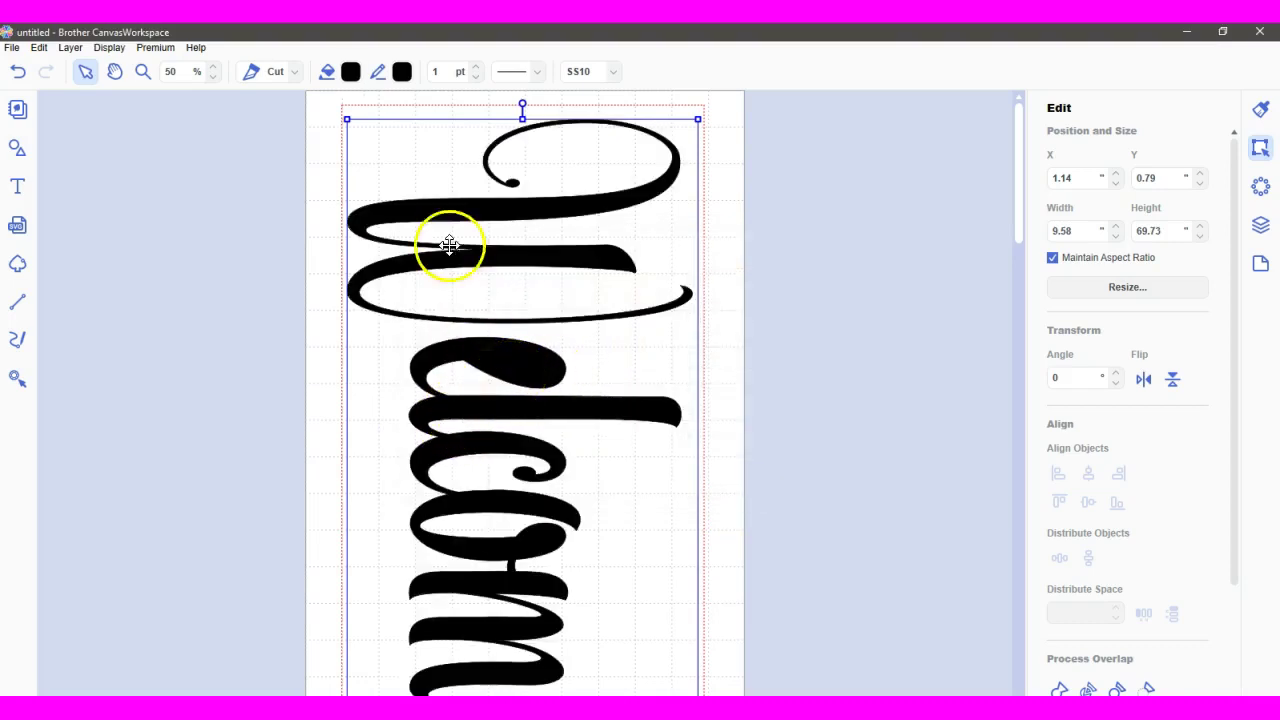
Choose the Transparent fill again and move the colour window off the lettering.
{"action": "left_click", "coordinate": [352, 72]}
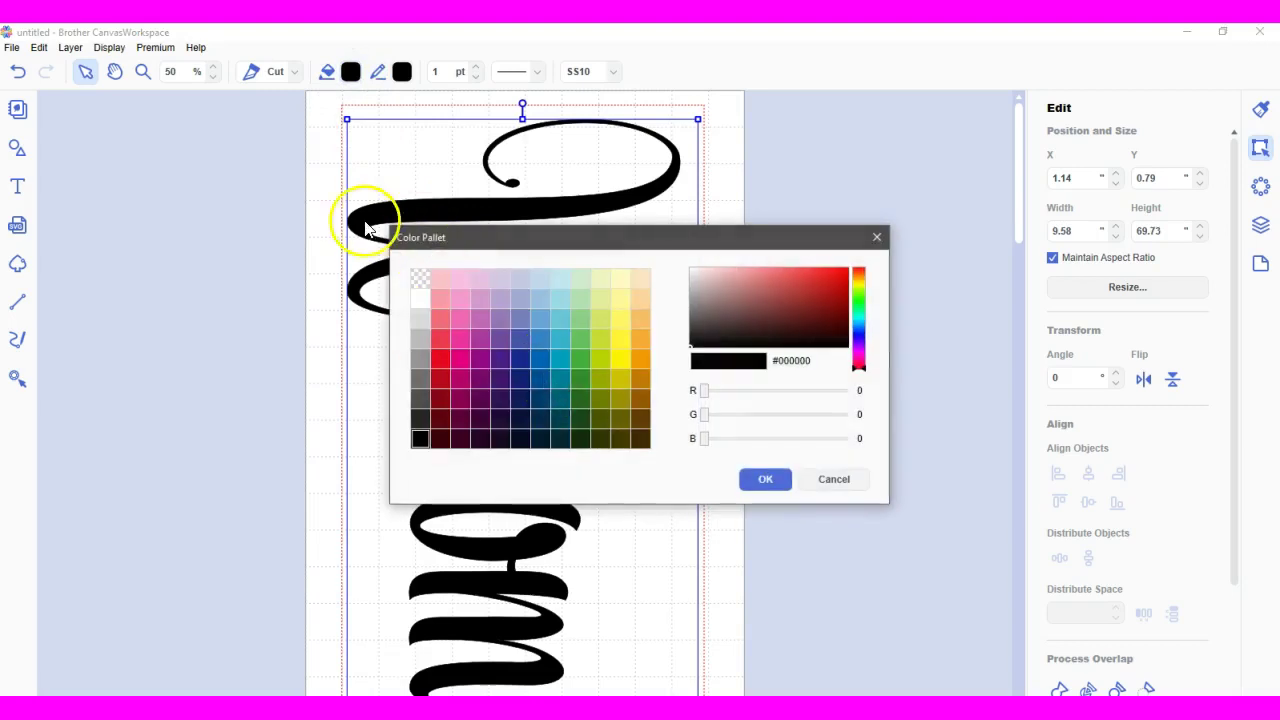
{"action": "left_click", "coordinate": [422, 279]}
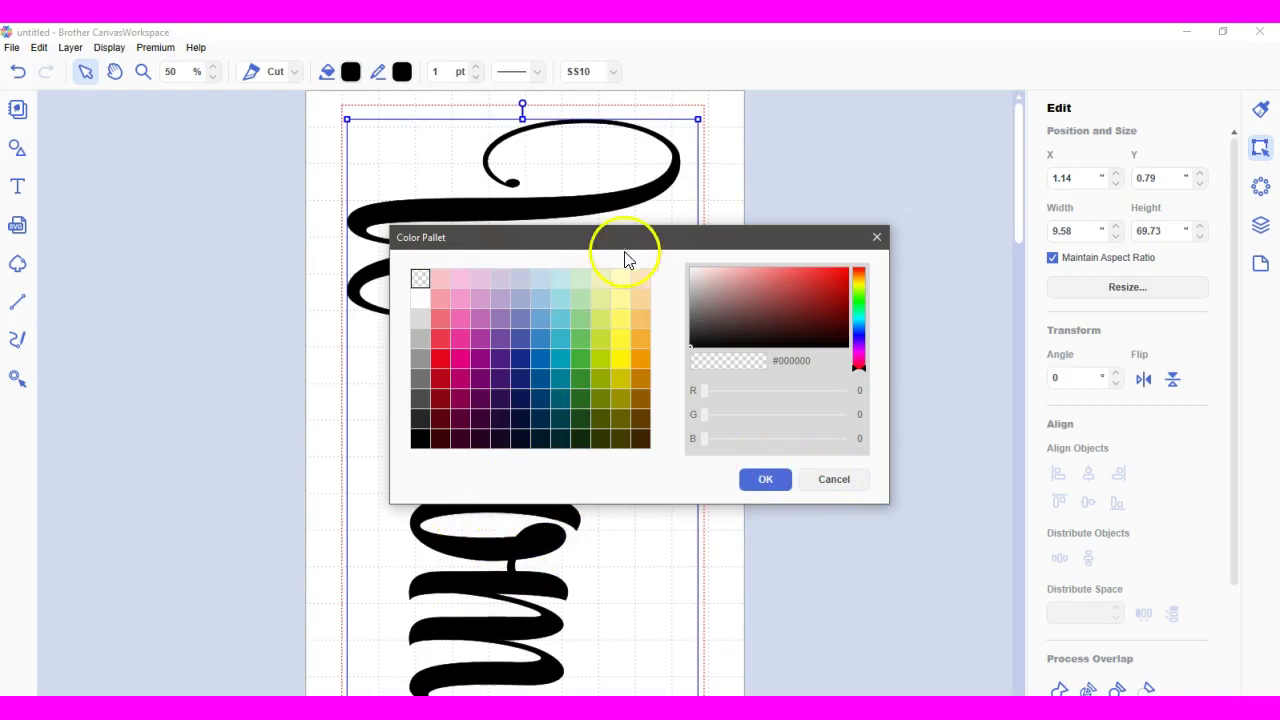
{"action": "left_click_drag", "start_coordinate": [622, 250], "coordinate": [924, 126]}
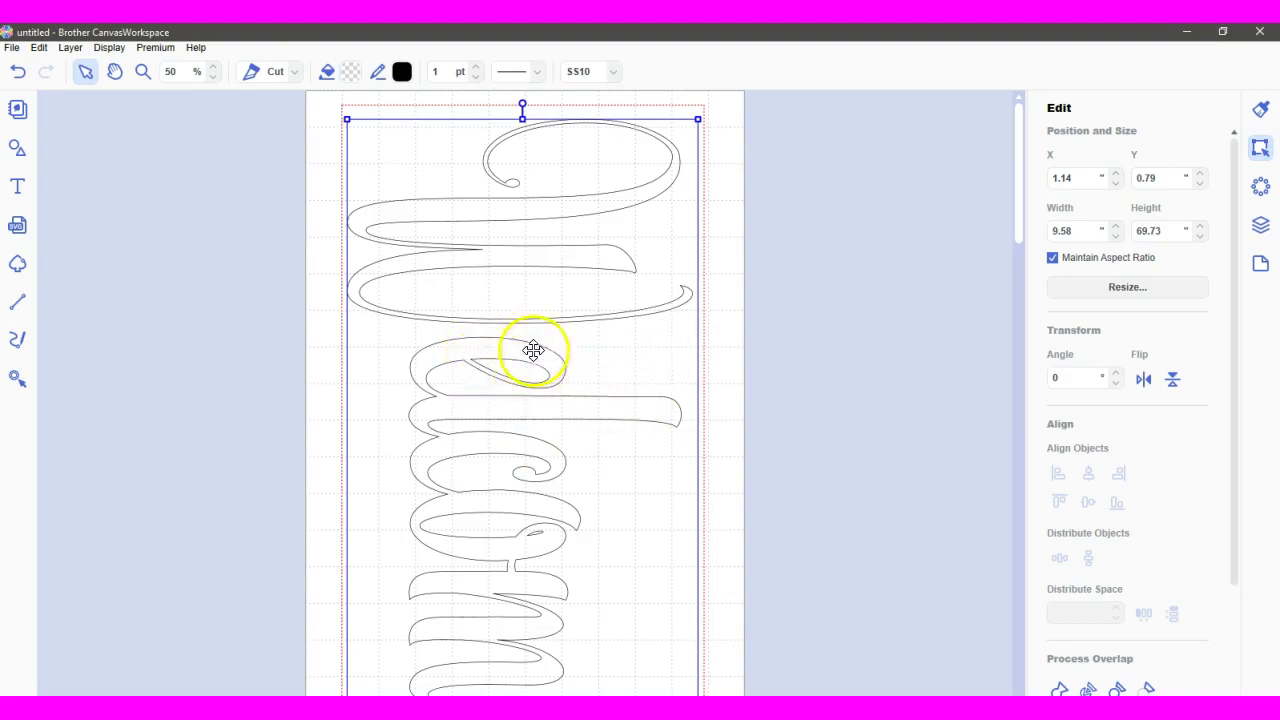
Select the whole Welcome design instead of just the top W letter.
{"action": "left_click", "coordinate": [516, 207]}
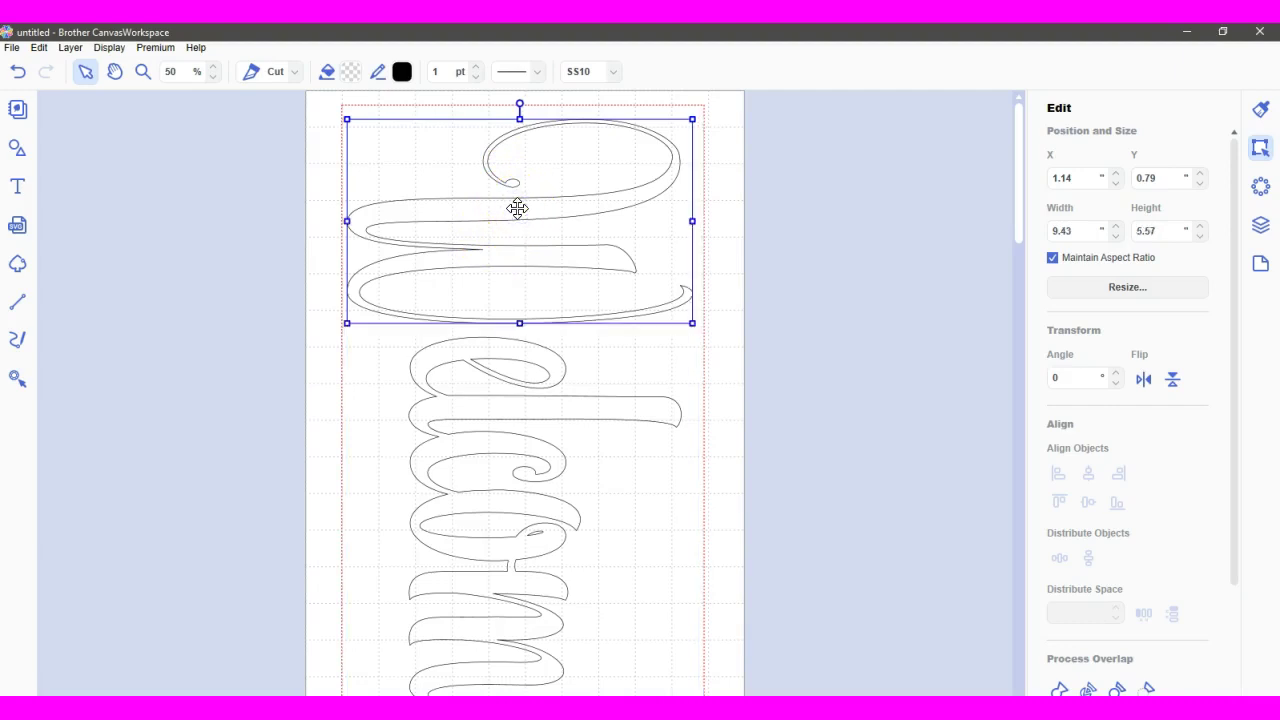
{"action": "left_click", "coordinate": [849, 273]}
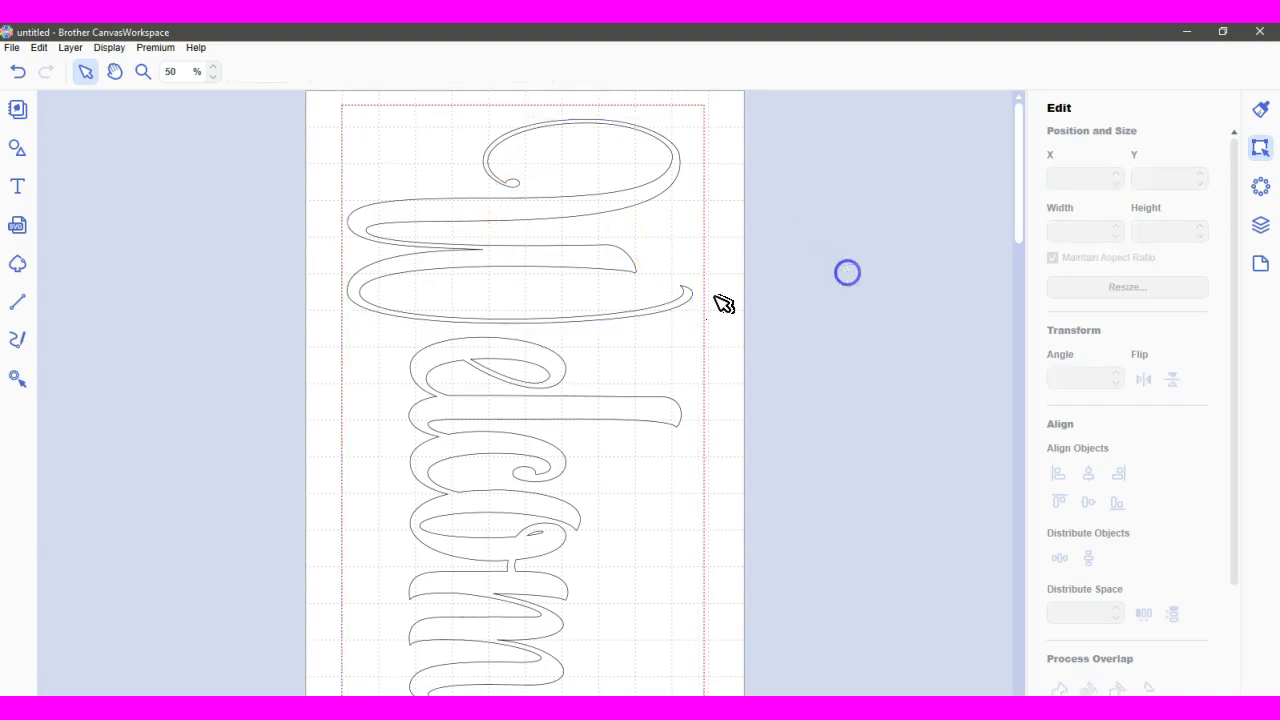
{"action": "left_click", "coordinate": [502, 208]}
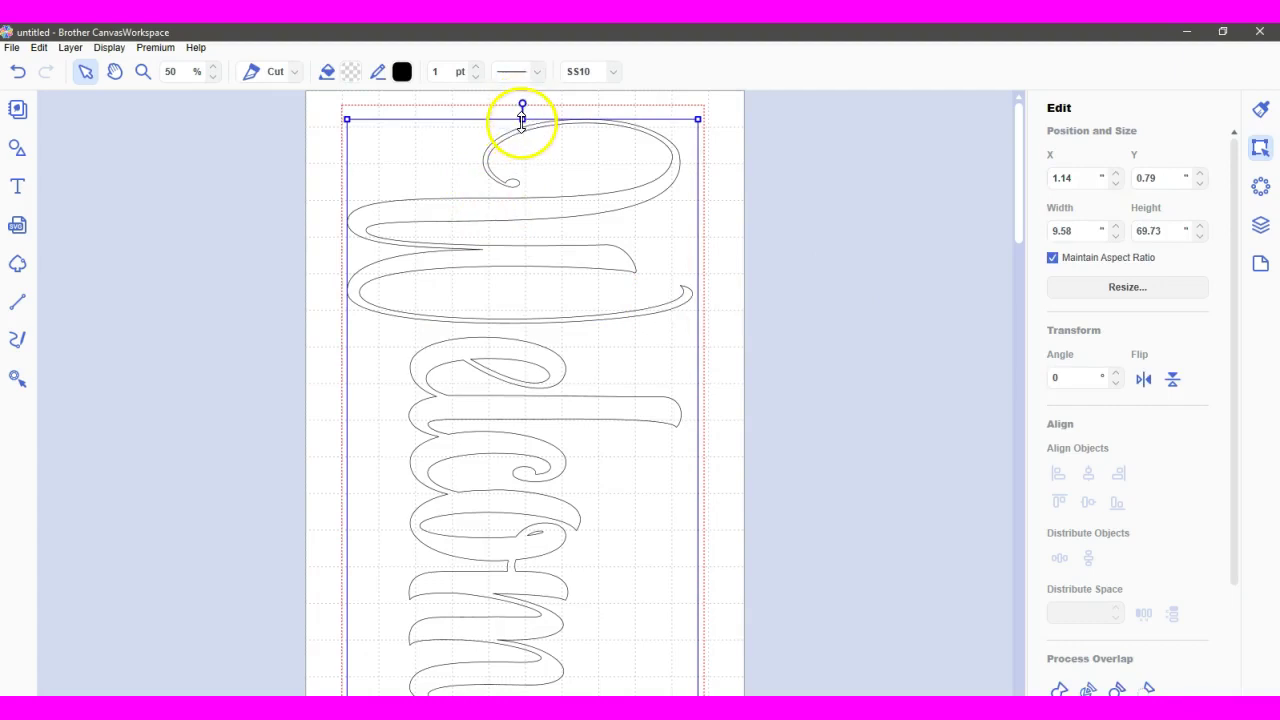
Stretch the design's top edge up until it is 70.04 in tall at Y 0.49.
{"action": "left_click", "coordinate": [521, 122]}
{"action": "left_click_drag", "start_coordinate": [521, 118], "coordinate": [521, 110]}
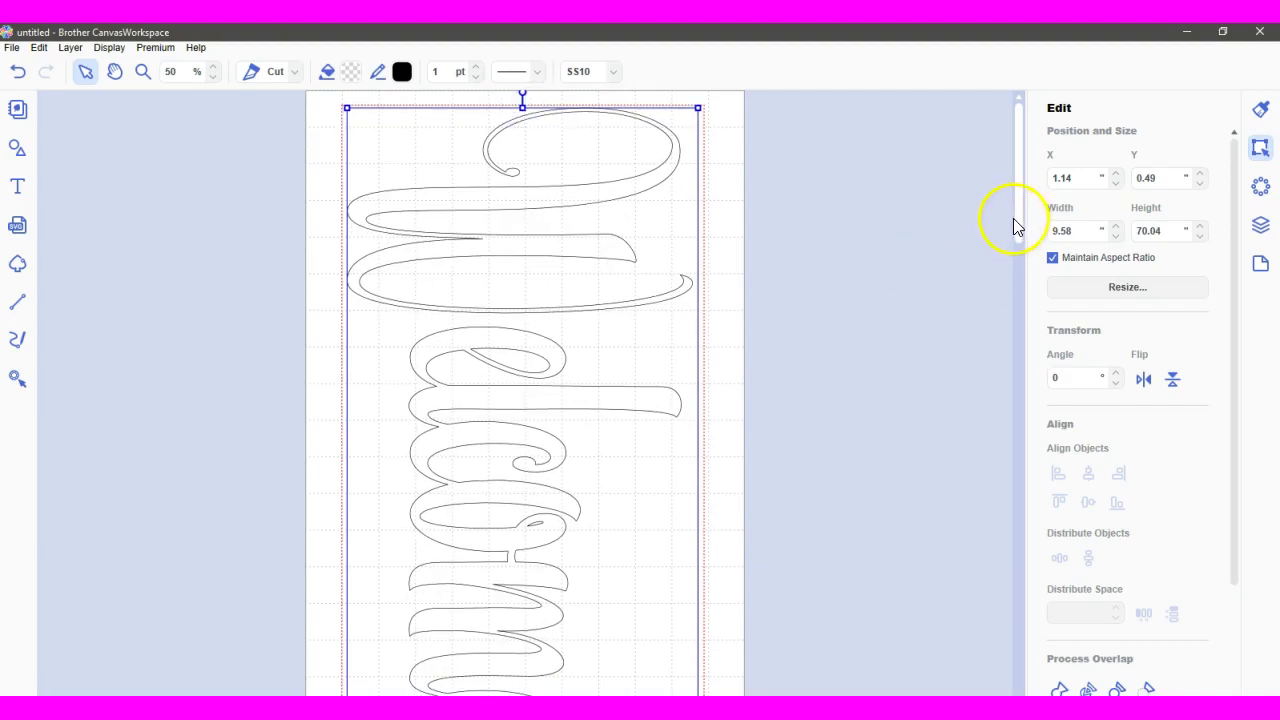
{"action": "left_click_drag", "start_coordinate": [1020, 216], "coordinate": [1012, 675]}
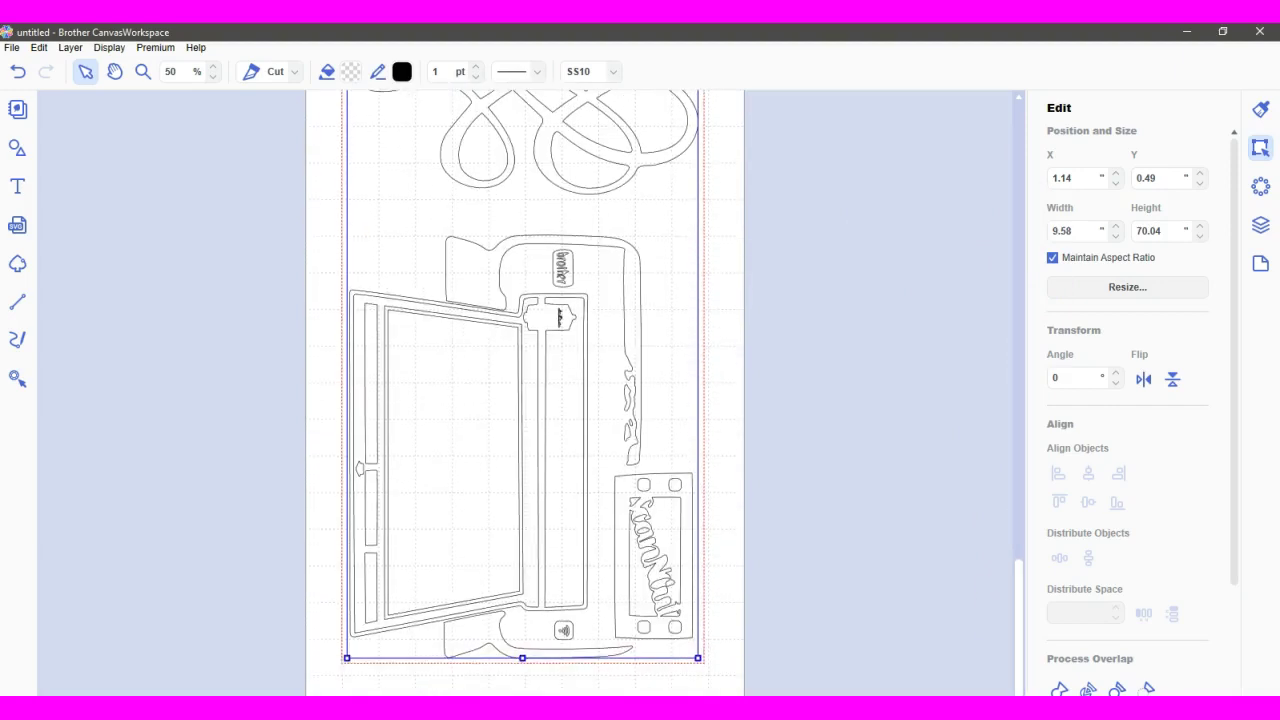
{"action": "left_click", "coordinate": [1022, 680]}
{"action": "left_click_drag", "start_coordinate": [1022, 677], "coordinate": [1011, 157]}
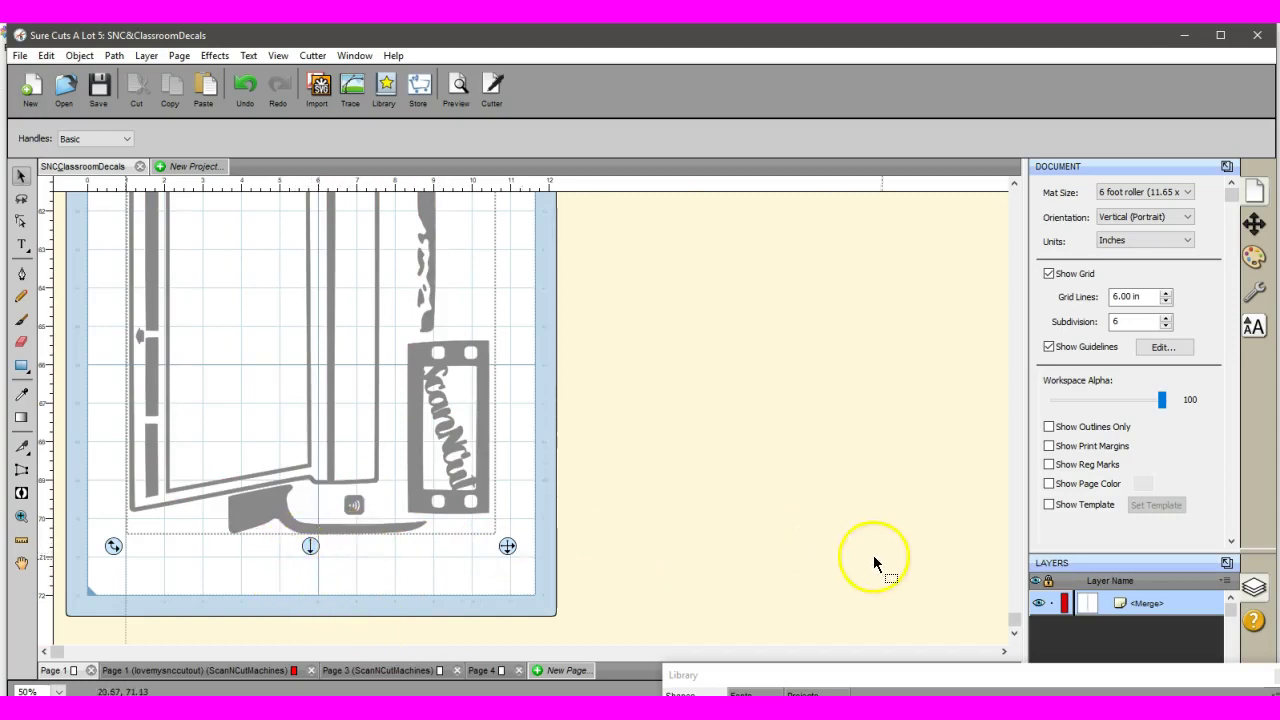
Scroll the Sure Cuts A Lot canvas to the top and select the Welcome lettering.
{"action": "left_click_drag", "start_coordinate": [1013, 620], "coordinate": [1020, 186]}
{"action": "left_click", "coordinate": [434, 306]}
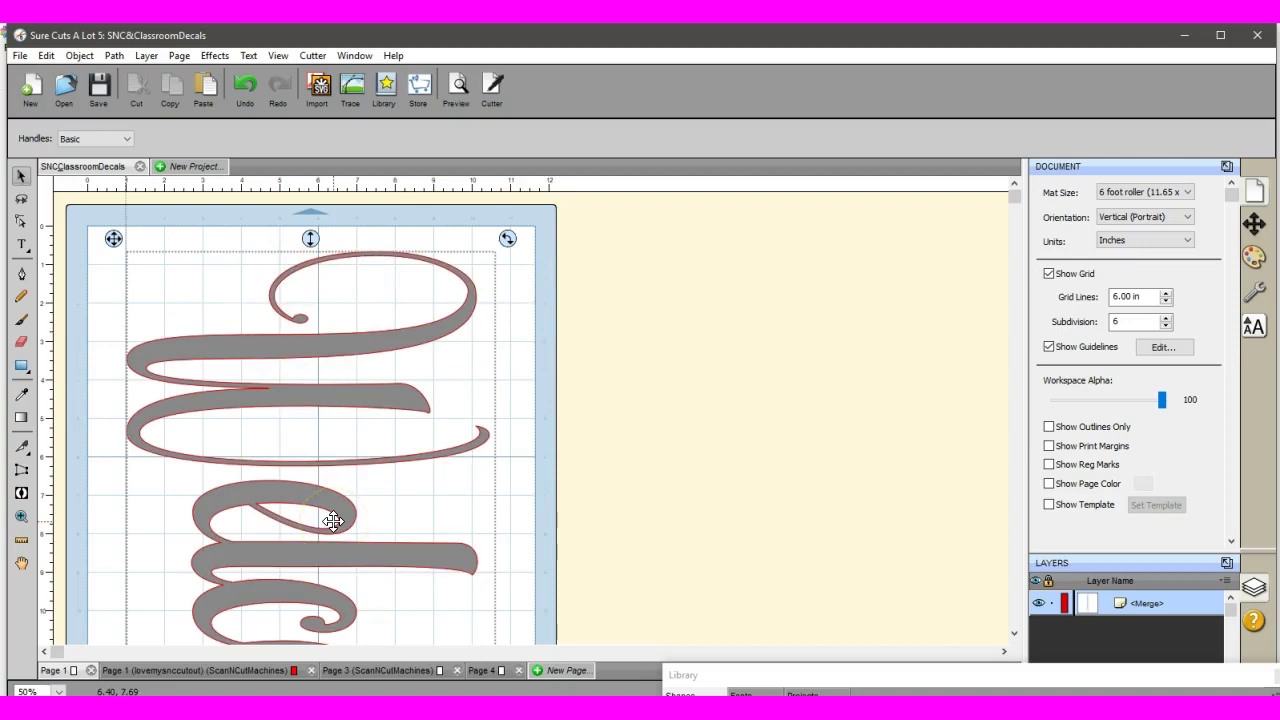
{"action": "left_click", "coordinate": [104, 444]}
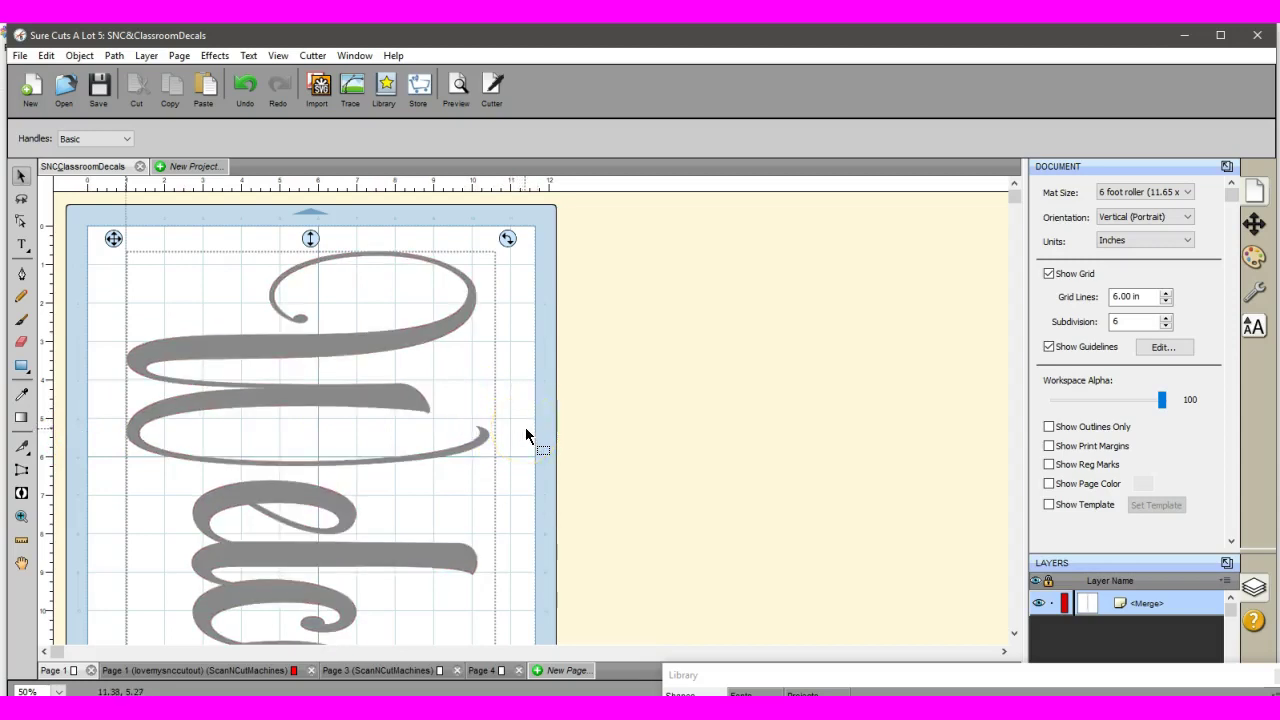
{"action": "left_click", "coordinate": [536, 369]}
Open Position & Size and check the lettering's W 9.583 in and H 69.733 in.
{"action": "left_click", "coordinate": [1251, 222]}
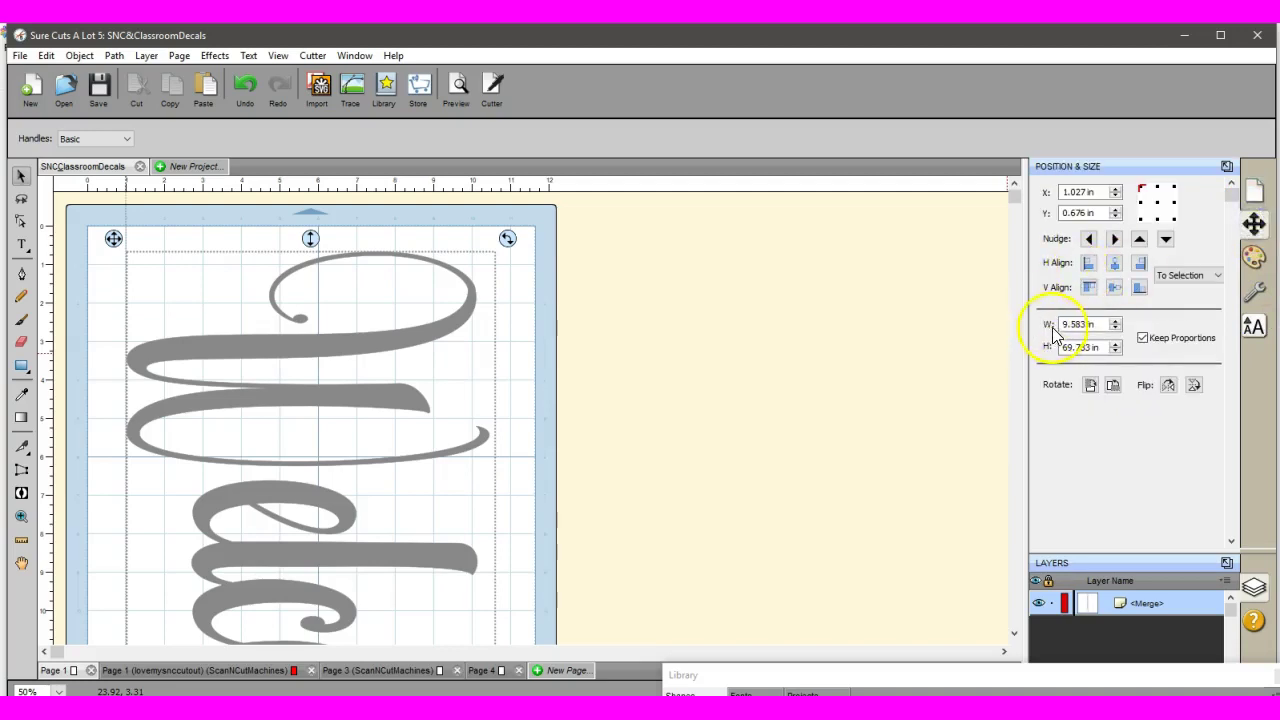
{"action": "left_click", "coordinate": [1085, 325]}
{"action": "left_click", "coordinate": [1089, 326]}
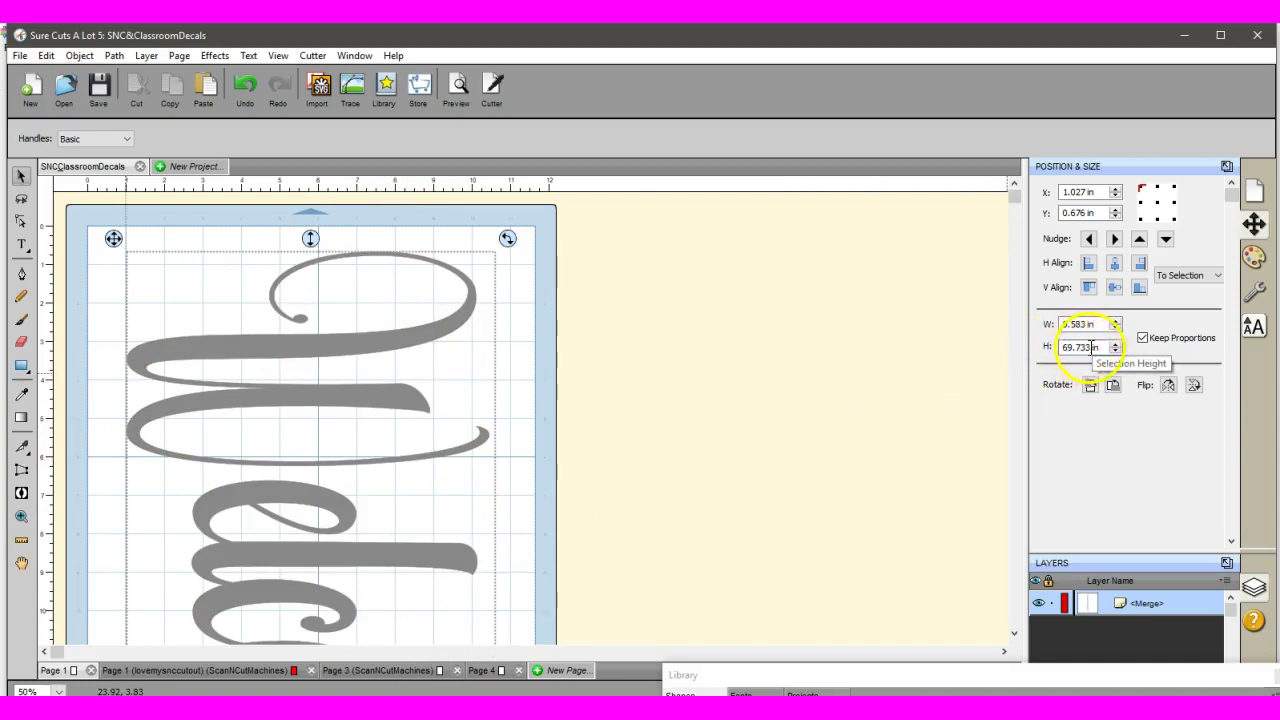
{"action": "left_click", "coordinate": [1100, 347]}
{"action": "left_click", "coordinate": [1063, 347]}
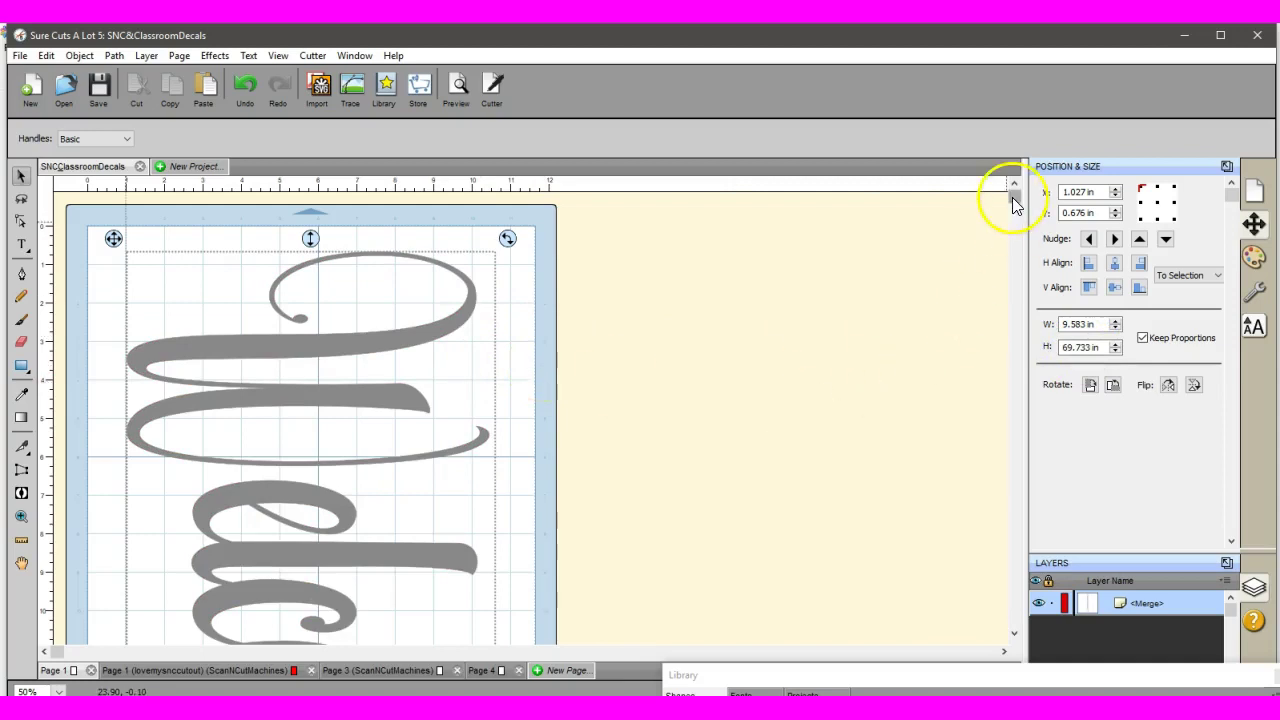
{"action": "left_click_drag", "start_coordinate": [1018, 203], "coordinate": [952, 285]}
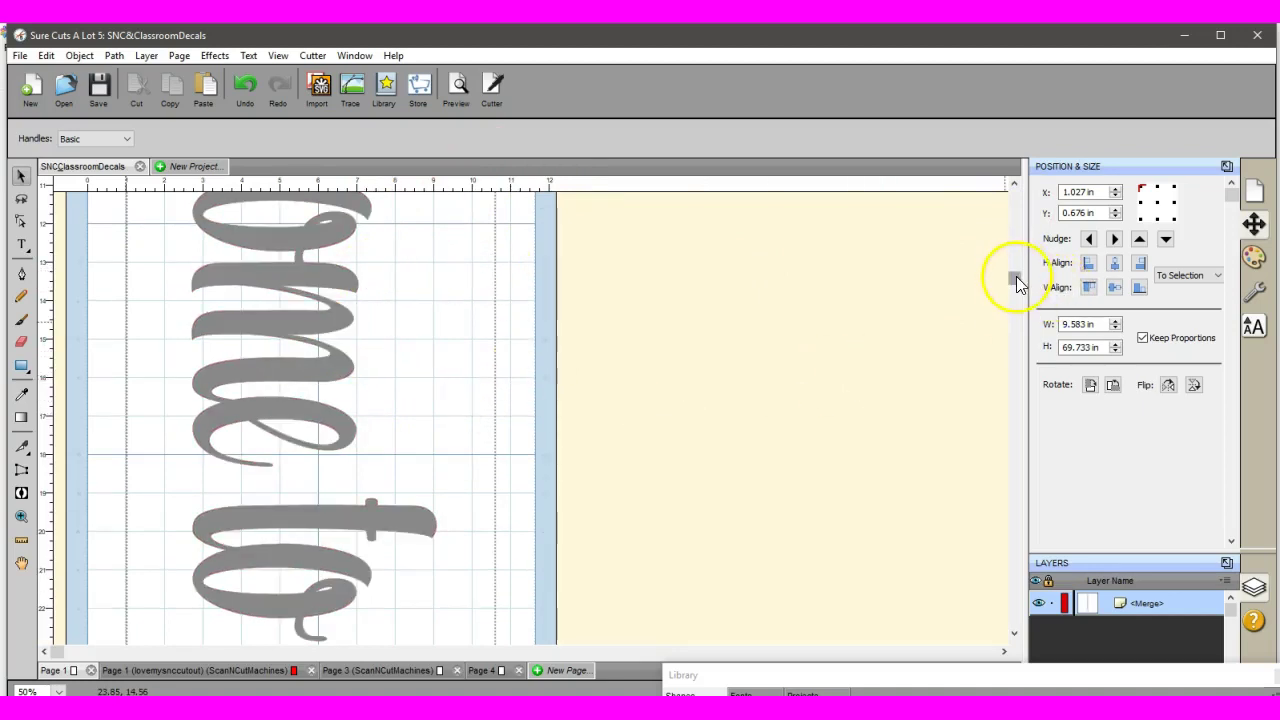
{"action": "left_click_drag", "start_coordinate": [1015, 283], "coordinate": [1023, 337]}
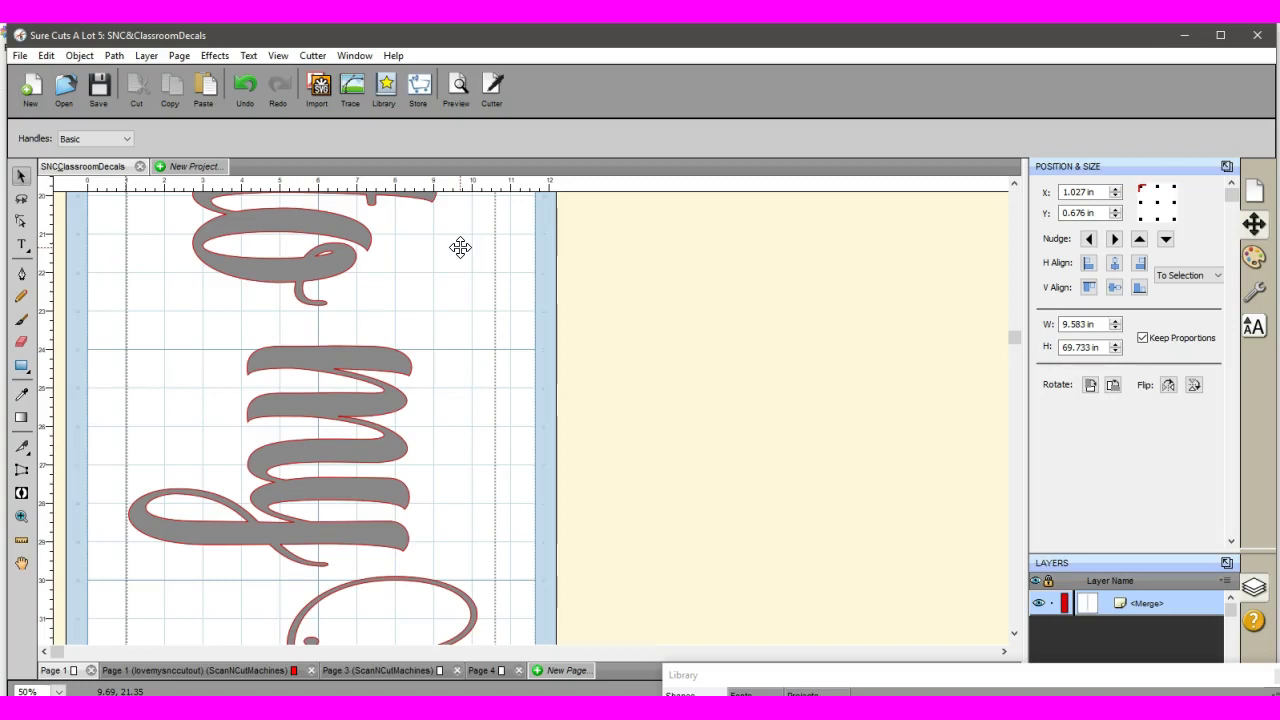
{"action": "left_click_drag", "start_coordinate": [491, 366], "coordinate": [503, 458]}
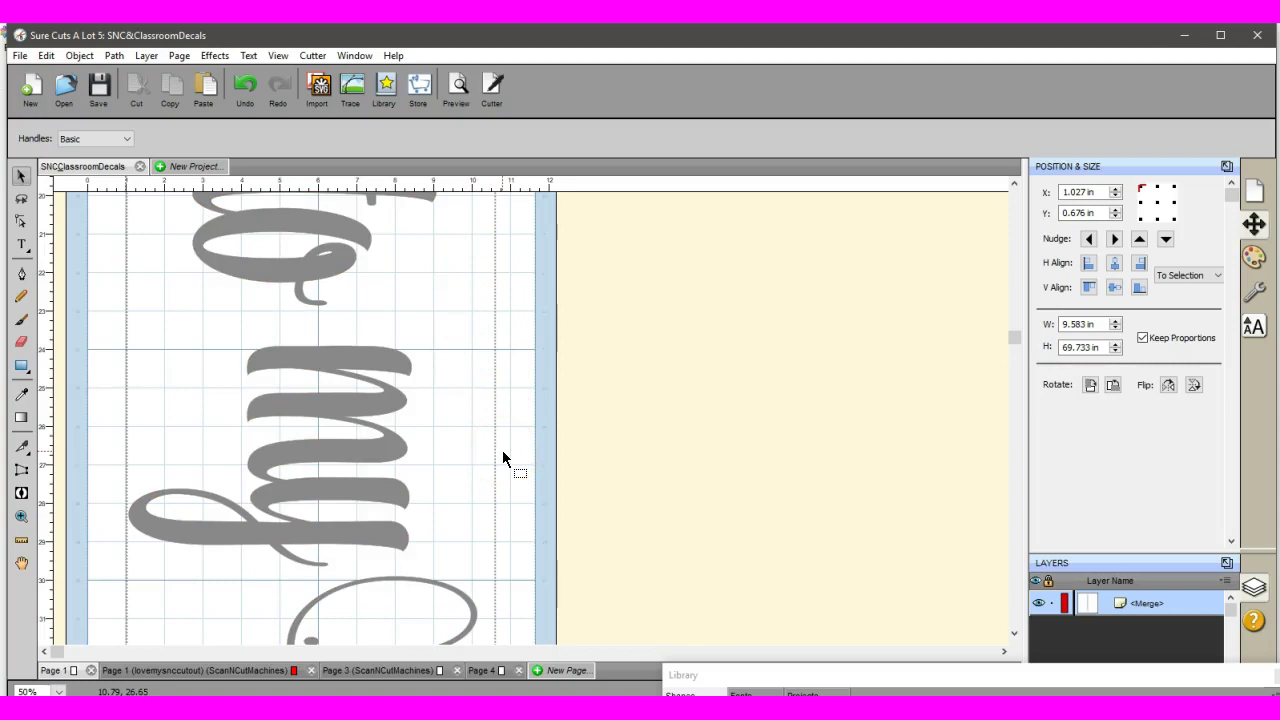
{"action": "left_click_drag", "start_coordinate": [503, 458], "coordinate": [465, 262]}
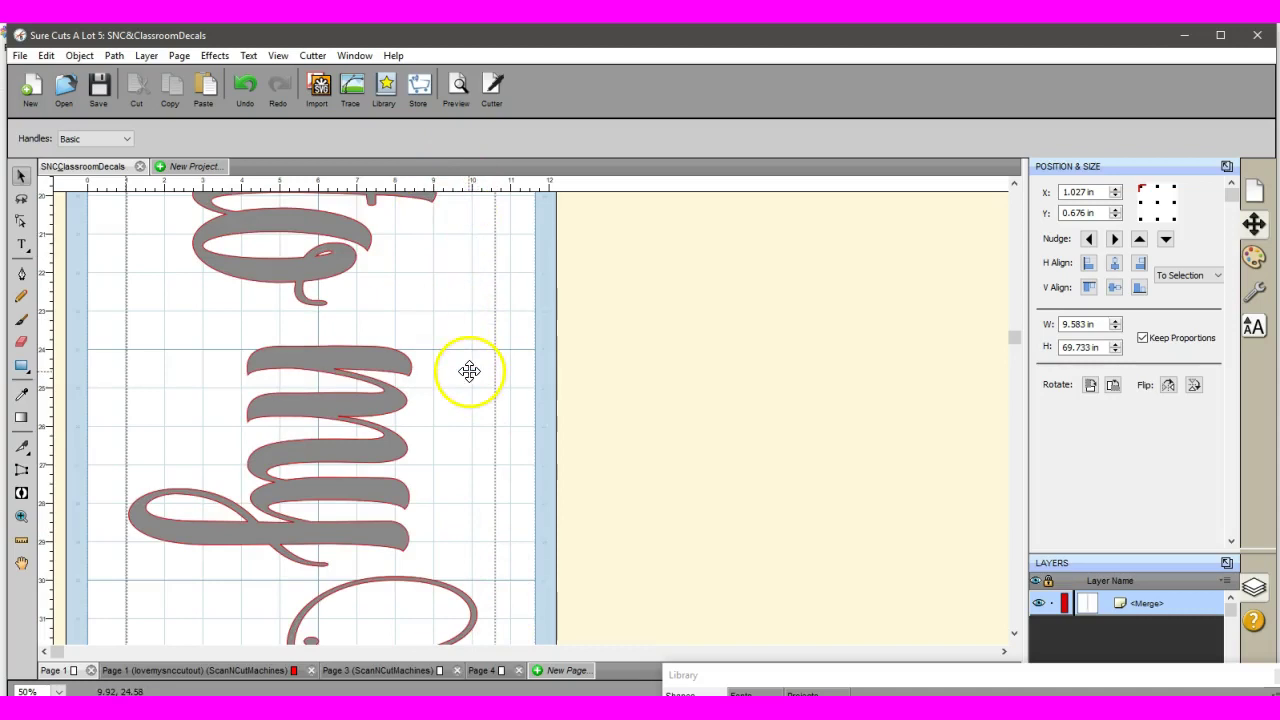
{"action": "left_click", "coordinate": [537, 350]}
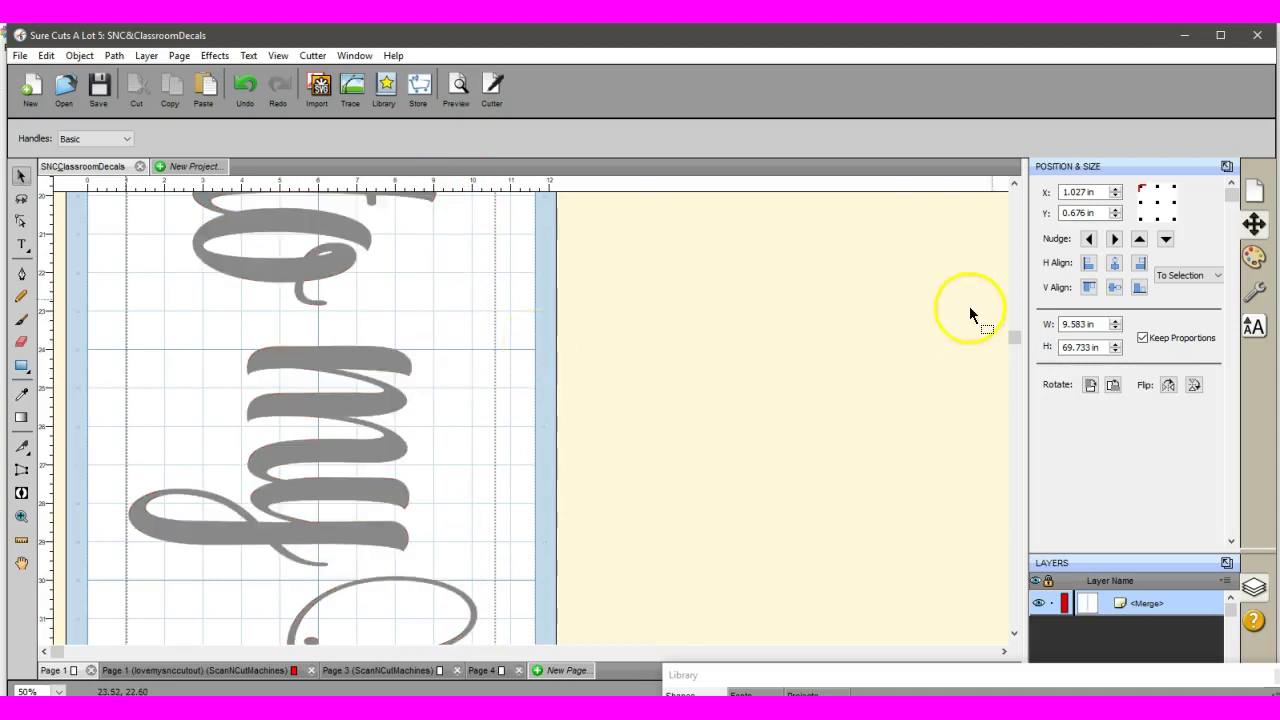
{"action": "left_click_drag", "start_coordinate": [1015, 339], "coordinate": [1016, 275]}
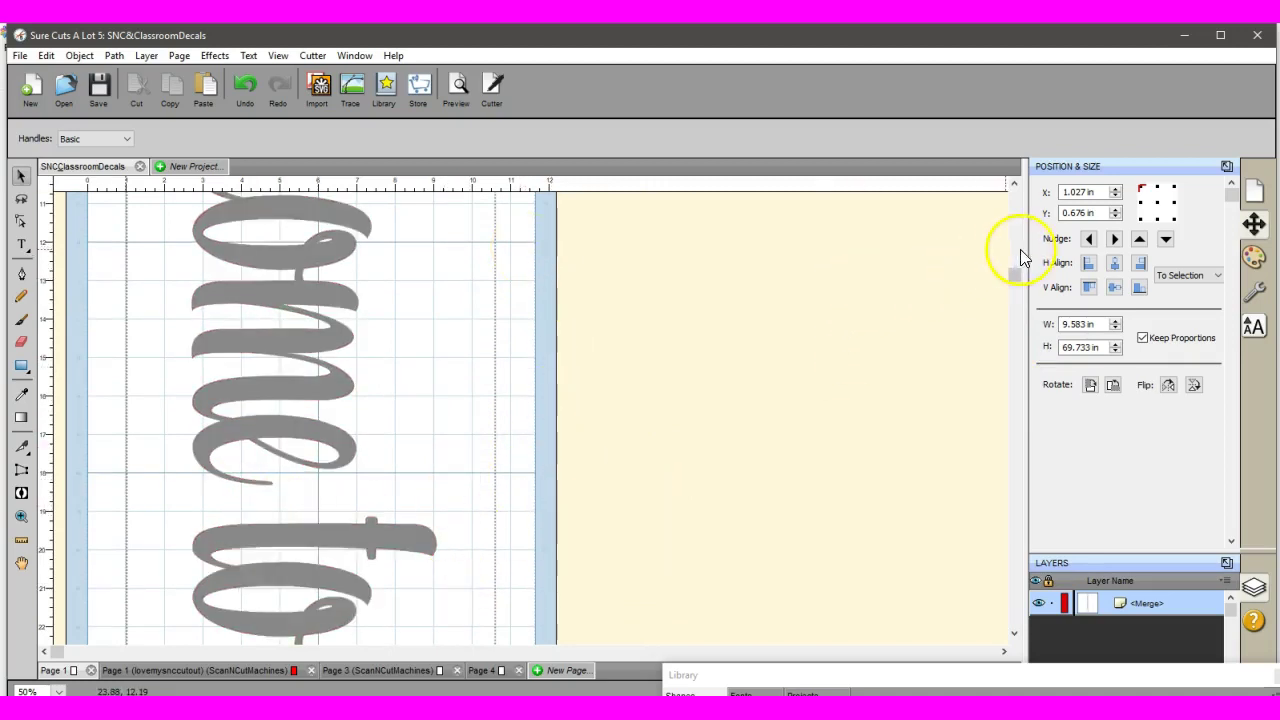
Scroll up and down through the Welcome lettering on the roller mat.
{"action": "left_click_drag", "start_coordinate": [1013, 276], "coordinate": [1018, 478]}
{"action": "mouse_move", "coordinate": [1014, 497]}
{"action": "left_mouse_down"}
{"action": "mouse_move", "coordinate": [1014, 371]}
{"action": "mouse_move", "coordinate": [1008, 482]}
{"action": "left_mouse_up"}
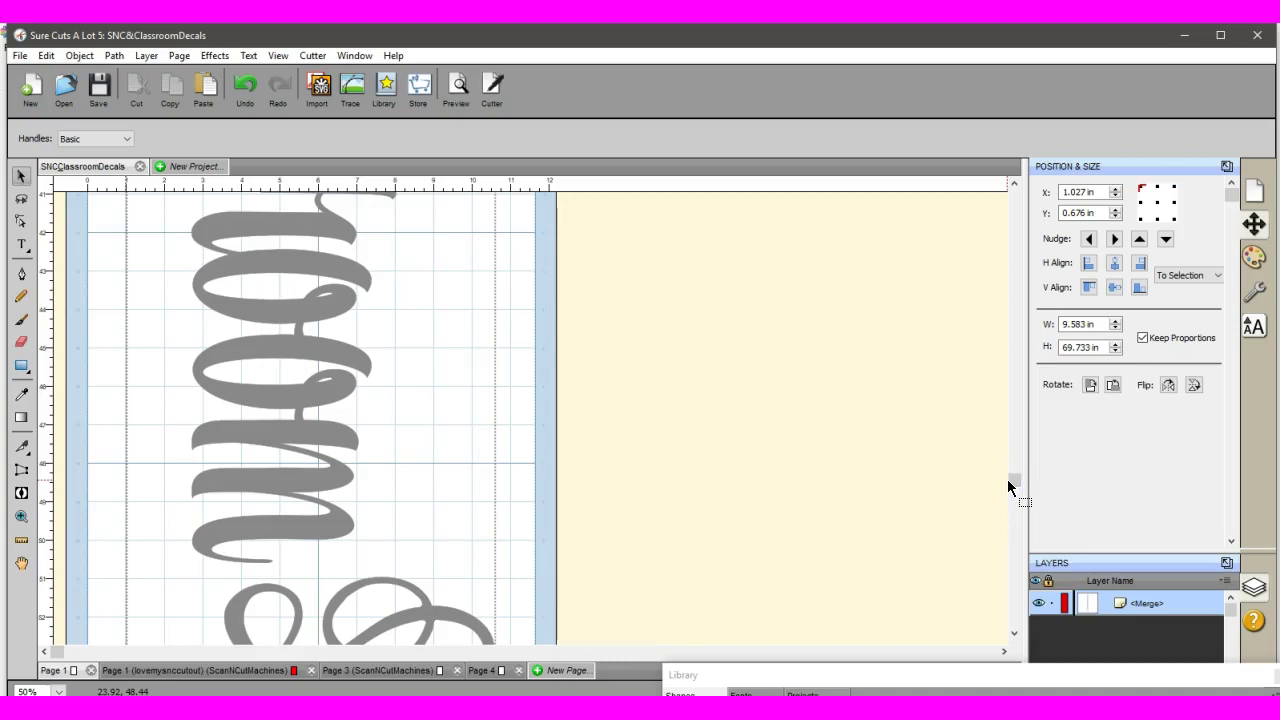
{"action": "left_click_drag", "start_coordinate": [1013, 481], "coordinate": [1008, 340]}
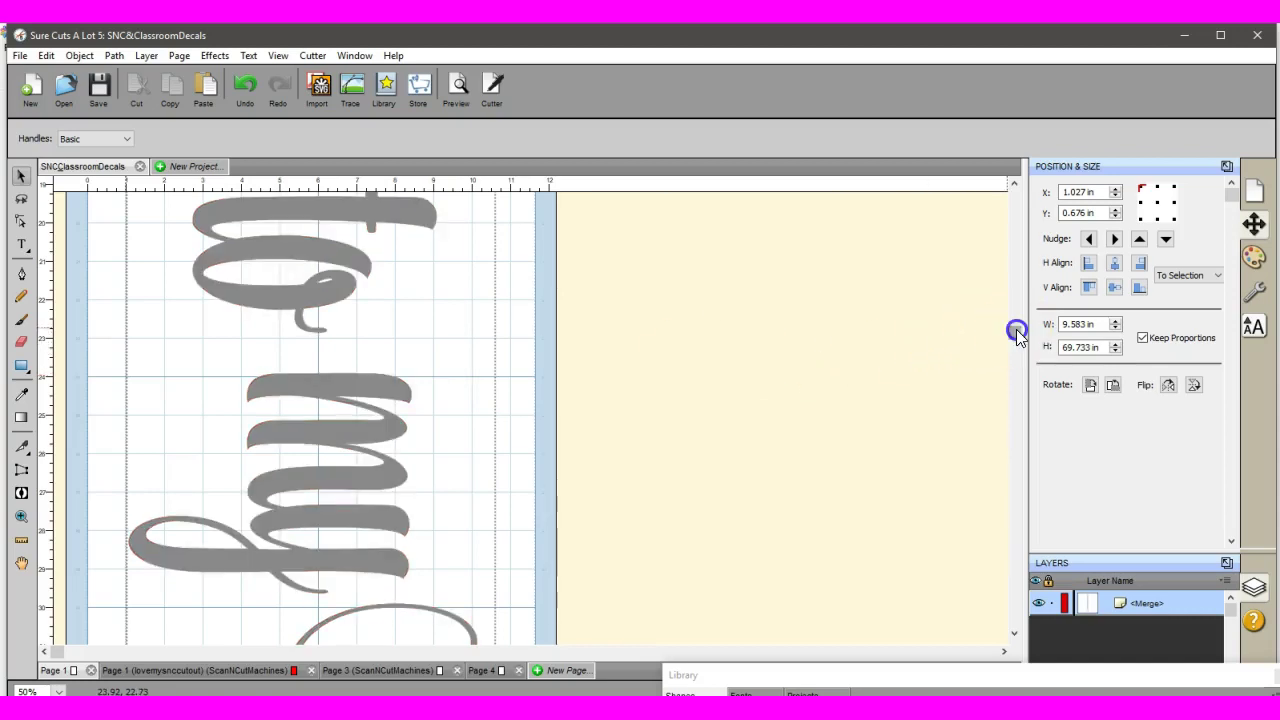
{"action": "left_click_drag", "start_coordinate": [1016, 332], "coordinate": [1018, 405]}
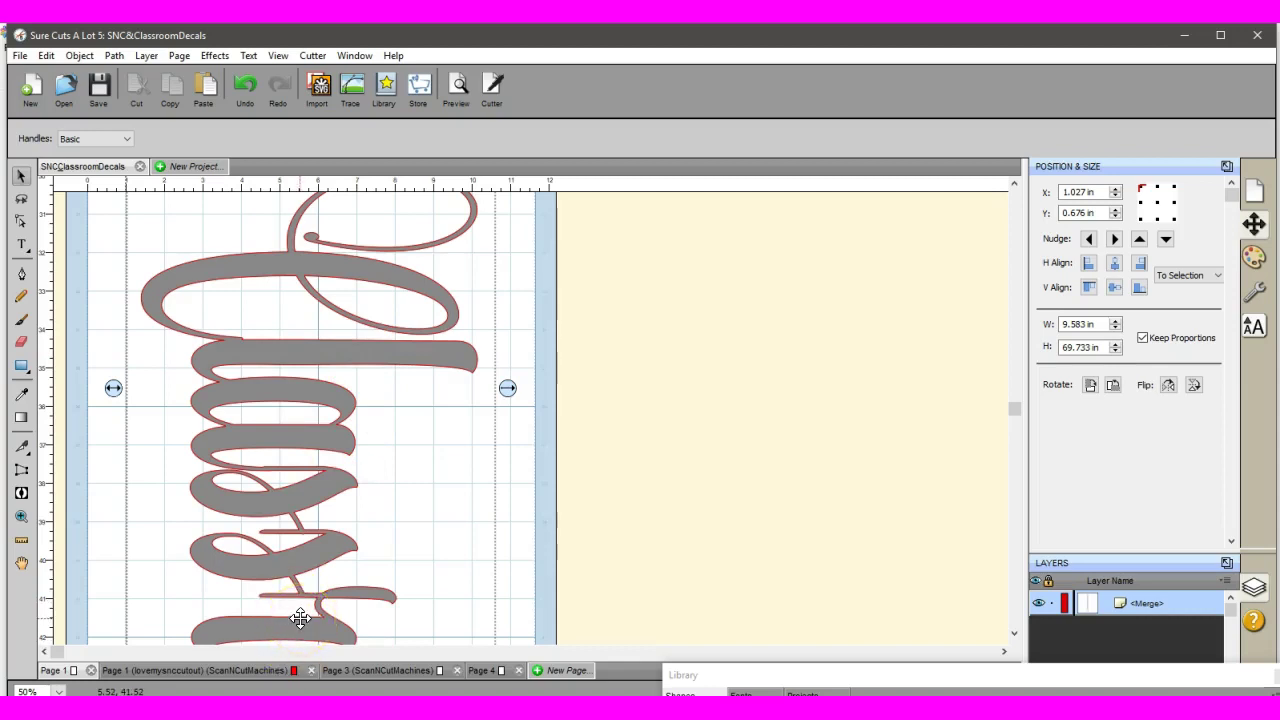
Deselect, reselect and deselect the lettering again, leaving it unchanged.
{"action": "left_click", "coordinate": [206, 626]}
{"action": "left_click_drag", "start_coordinate": [129, 586], "coordinate": [58, 487]}
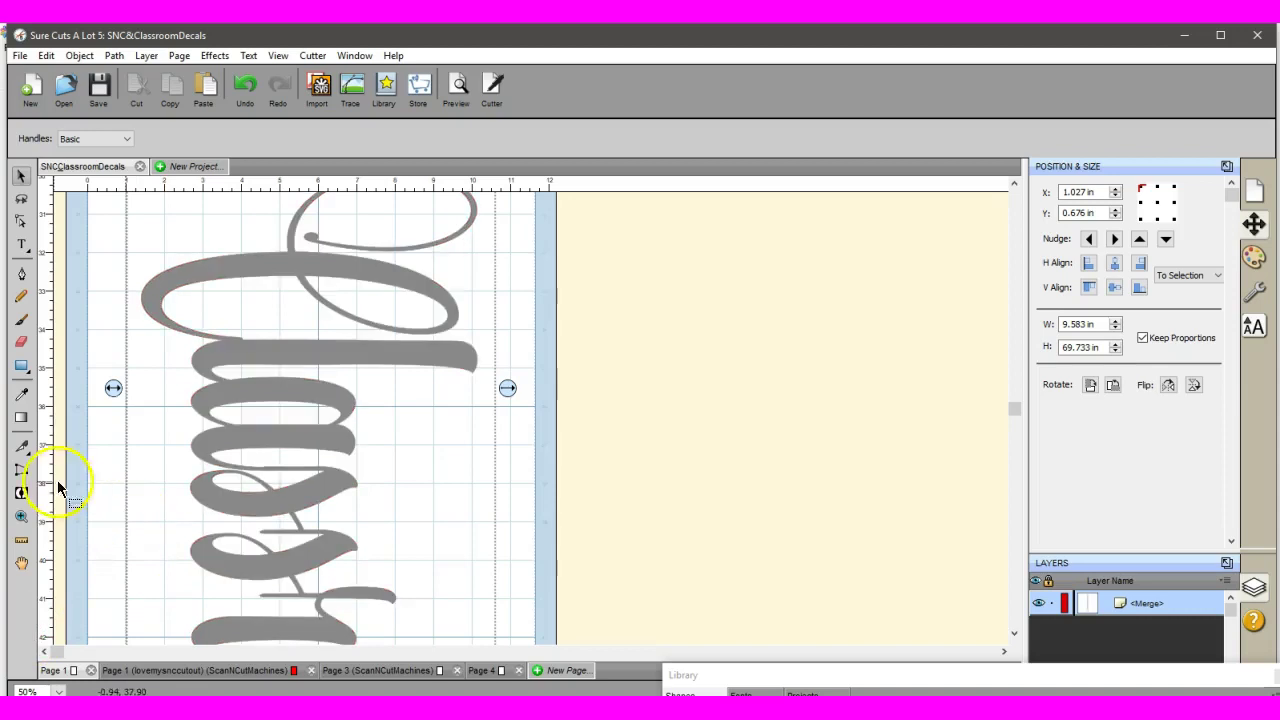
{"action": "left_click", "coordinate": [90, 460]}
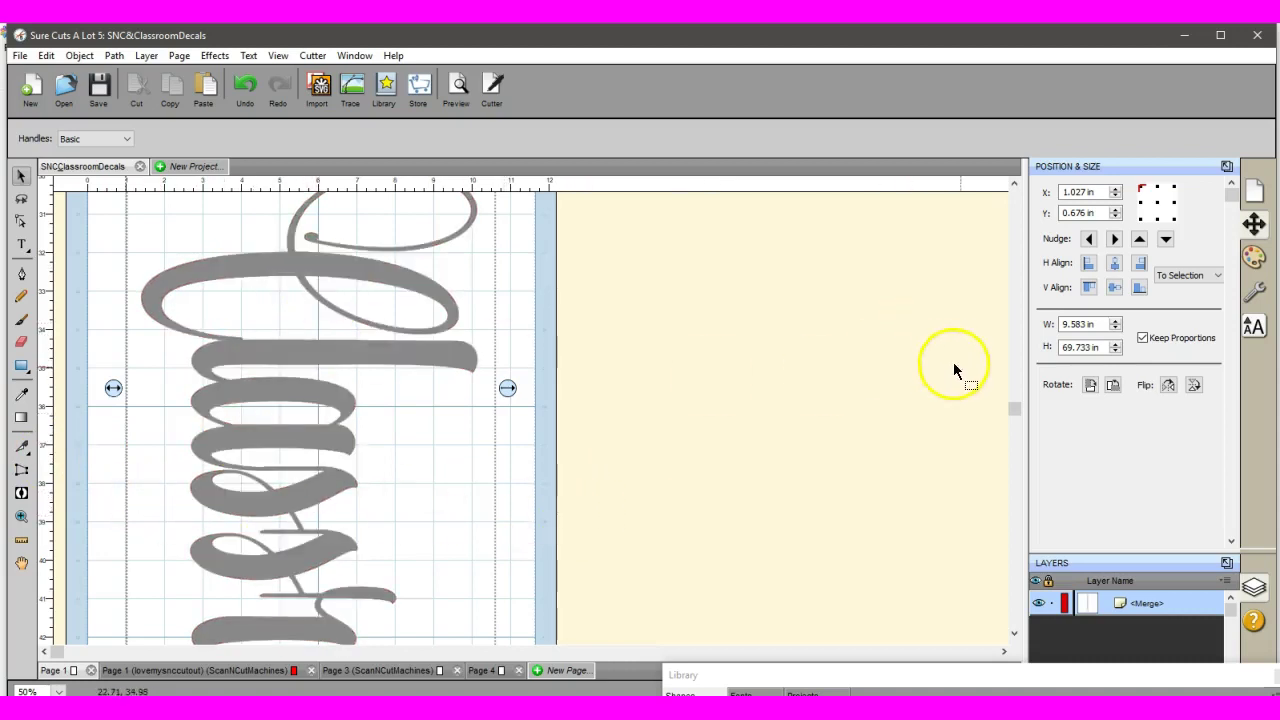
{"action": "left_click_drag", "start_coordinate": [1017, 408], "coordinate": [1018, 456]}
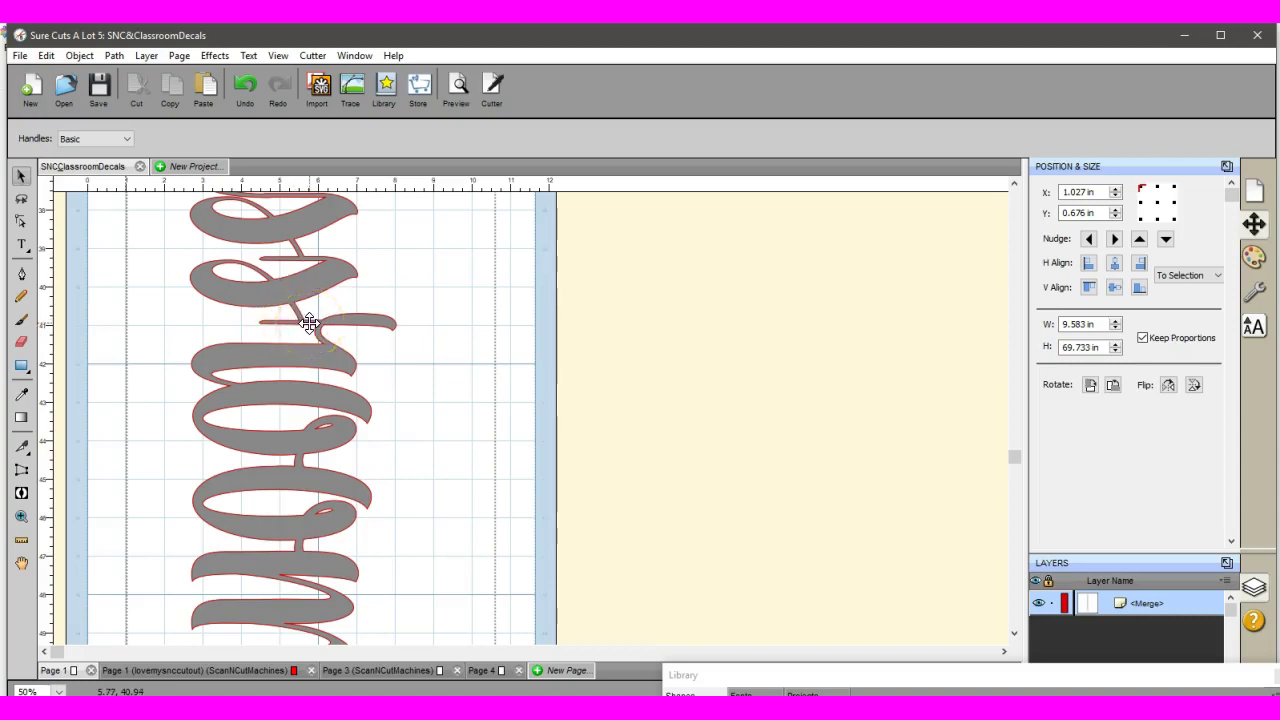
{"action": "left_click", "coordinate": [680, 337]}
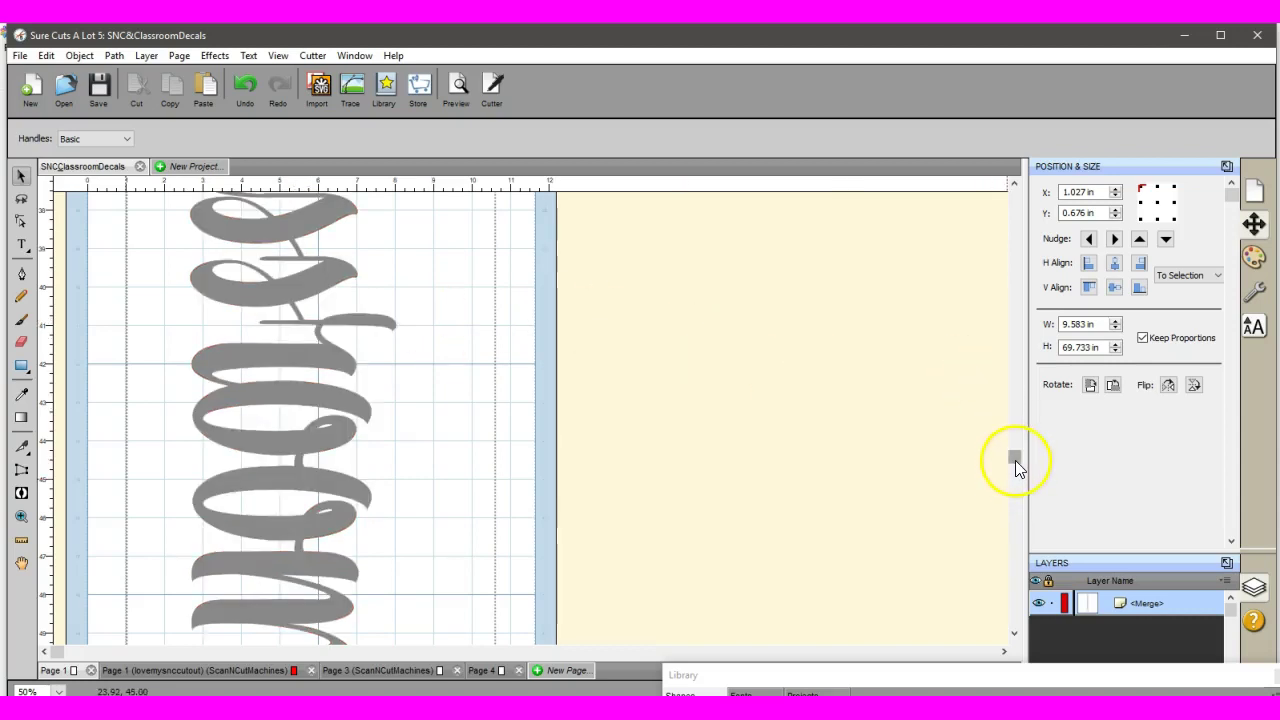
{"action": "left_click_drag", "start_coordinate": [1015, 460], "coordinate": [1000, 640]}
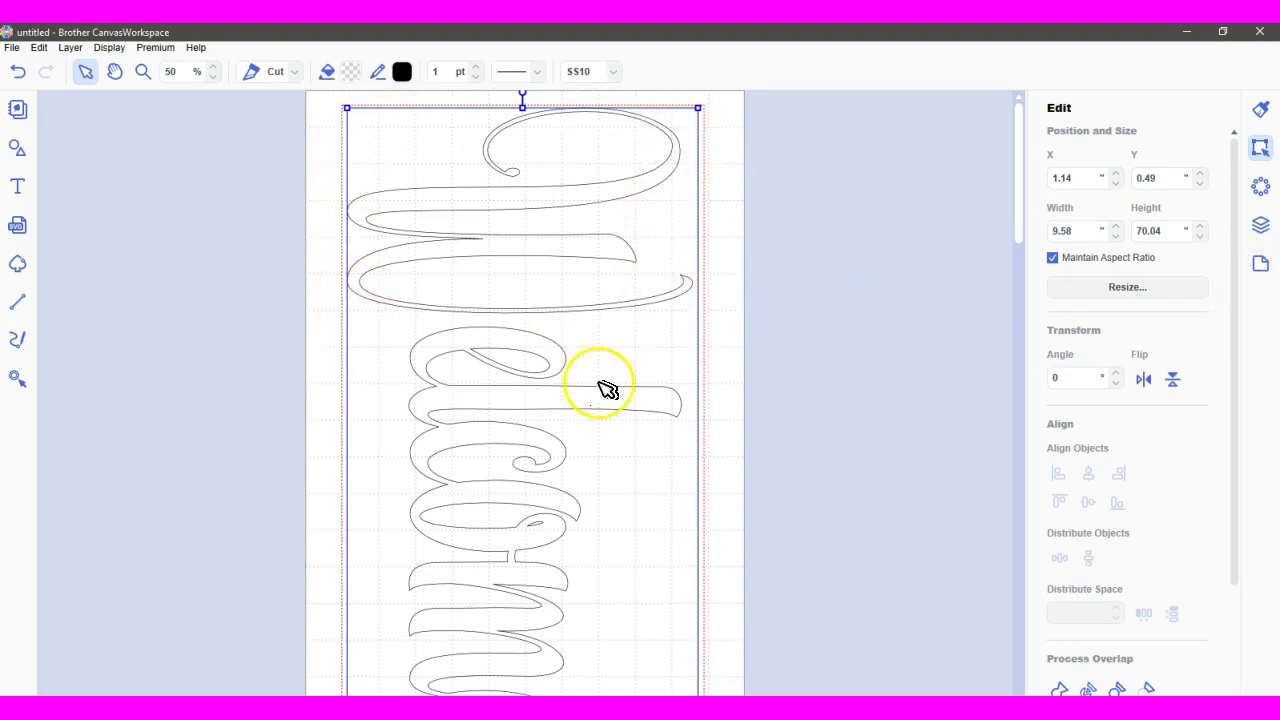
{"action": "left_click", "coordinate": [1024, 180]}
{"action": "left_click_drag", "start_coordinate": [1024, 180], "coordinate": [1014, 543]}
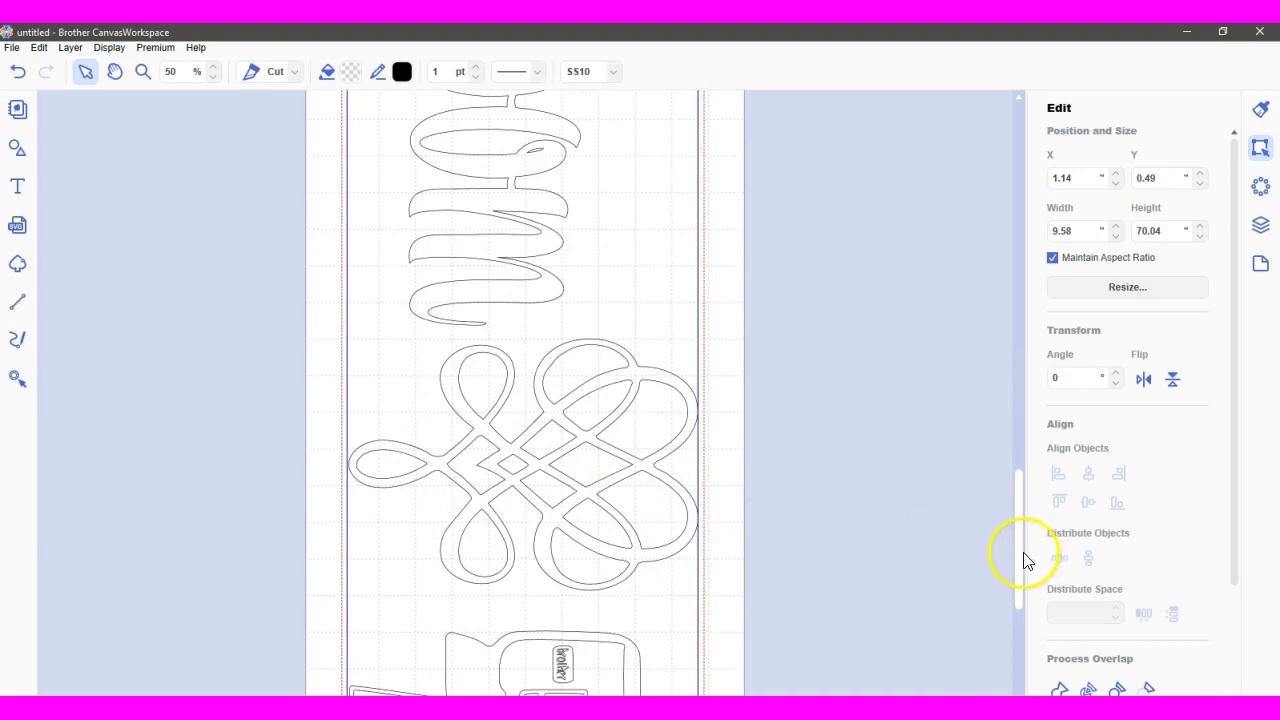
{"action": "left_click_drag", "start_coordinate": [1018, 562], "coordinate": [1029, 680]}
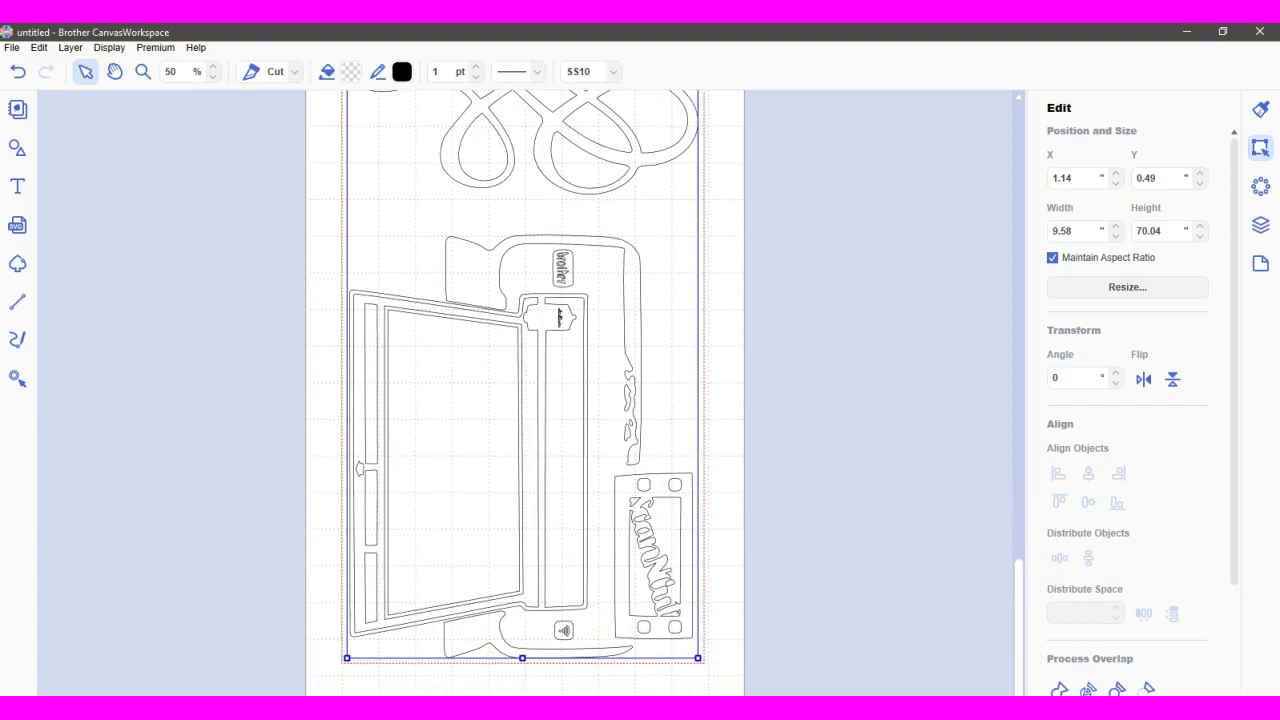